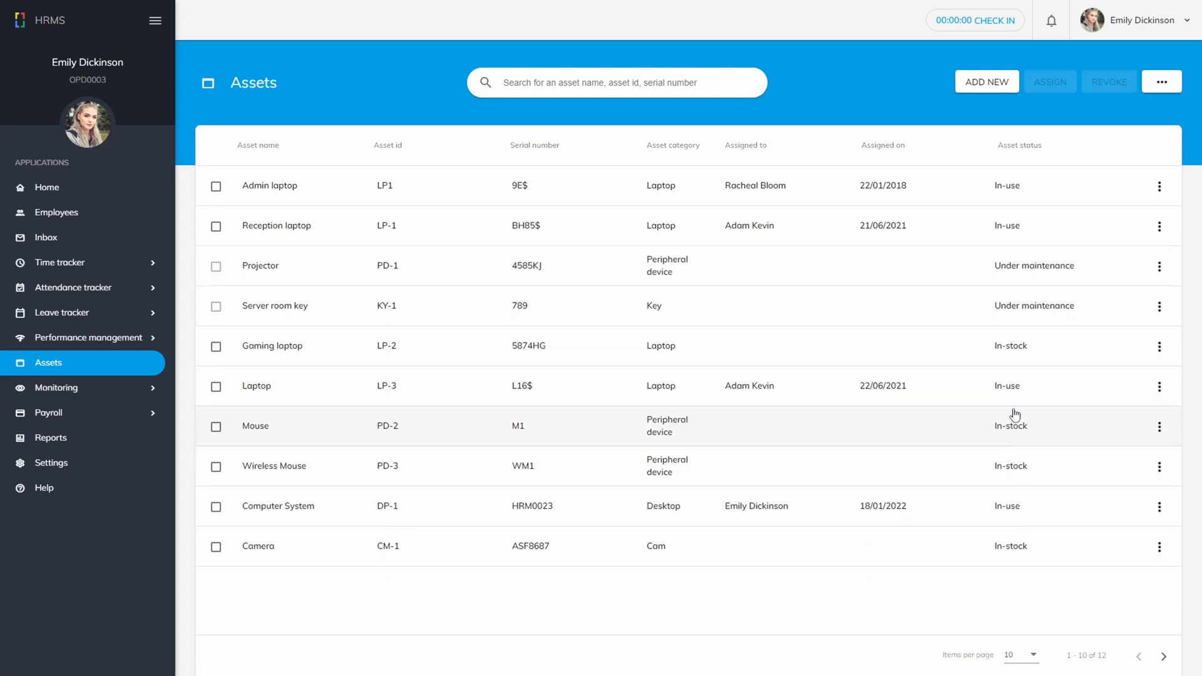
View the assignment history of the Gaming laptop asset and return to the asset list.
left_click(1159, 347)
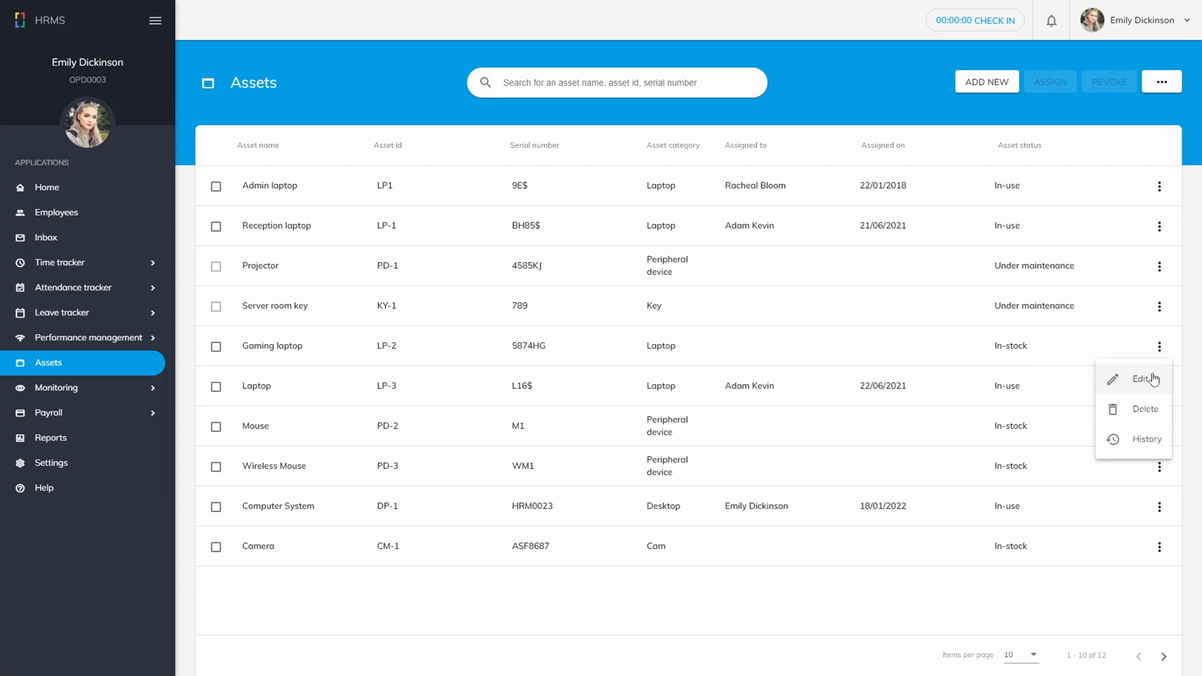
left_click(1150, 438)
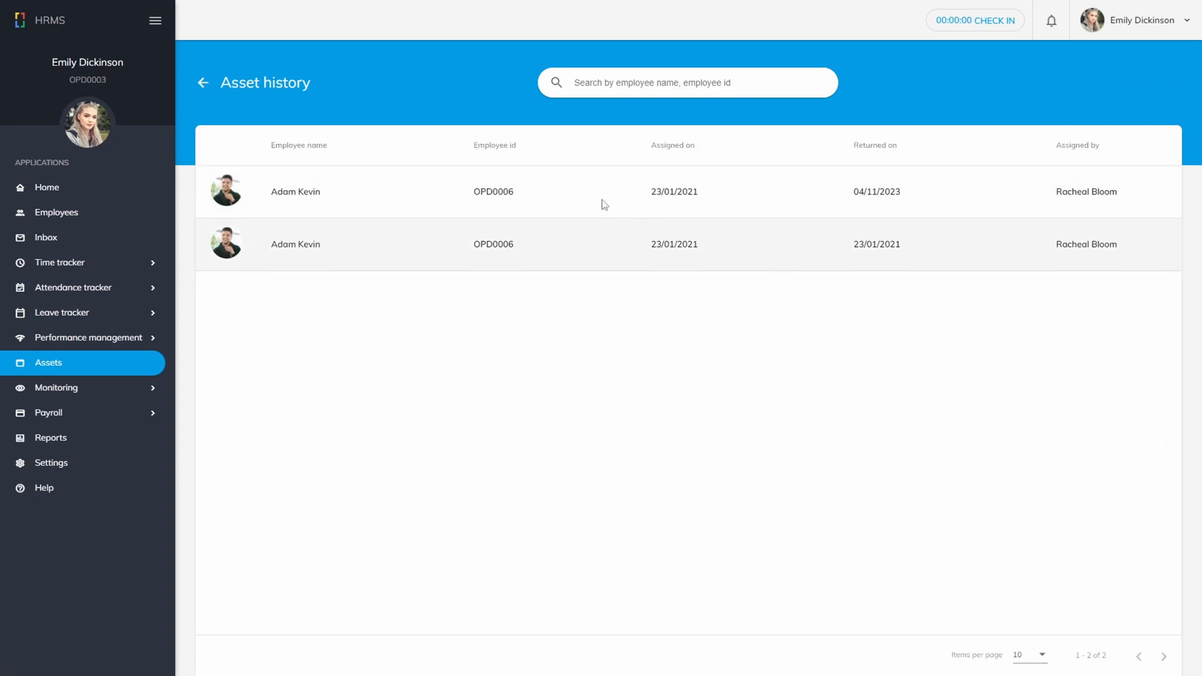
left_click(204, 89)
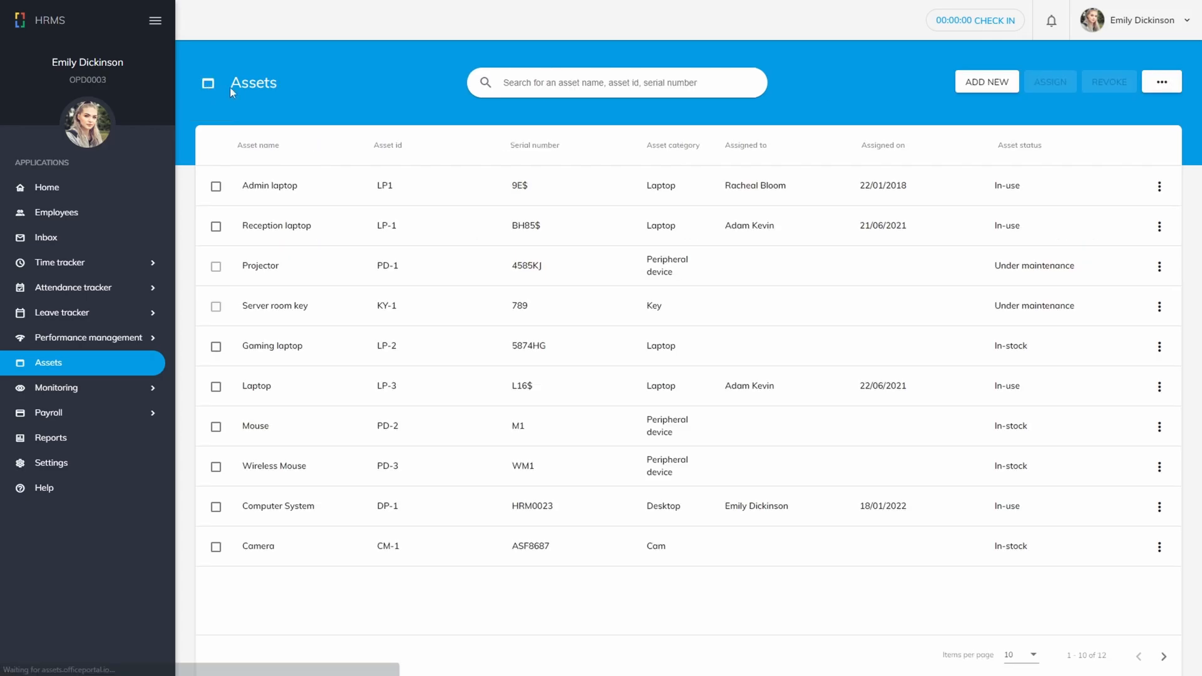
Search the asset list for "admin" and clear the search.
left_click(548, 88)
type("ad")
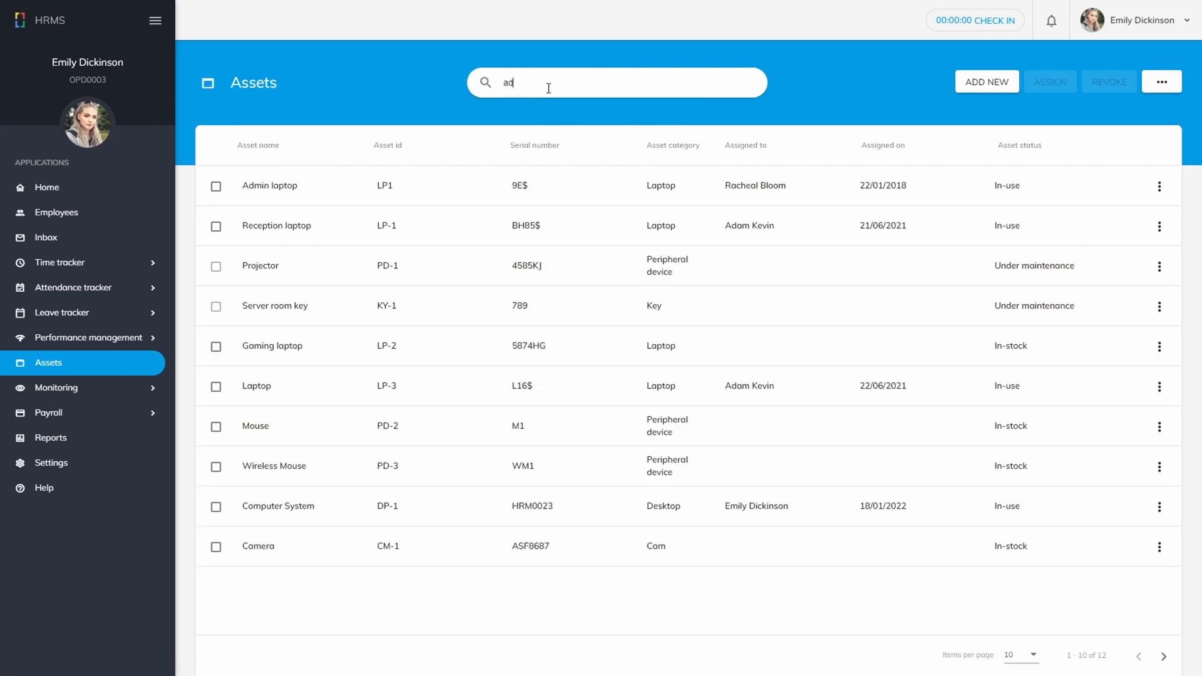
type("min")
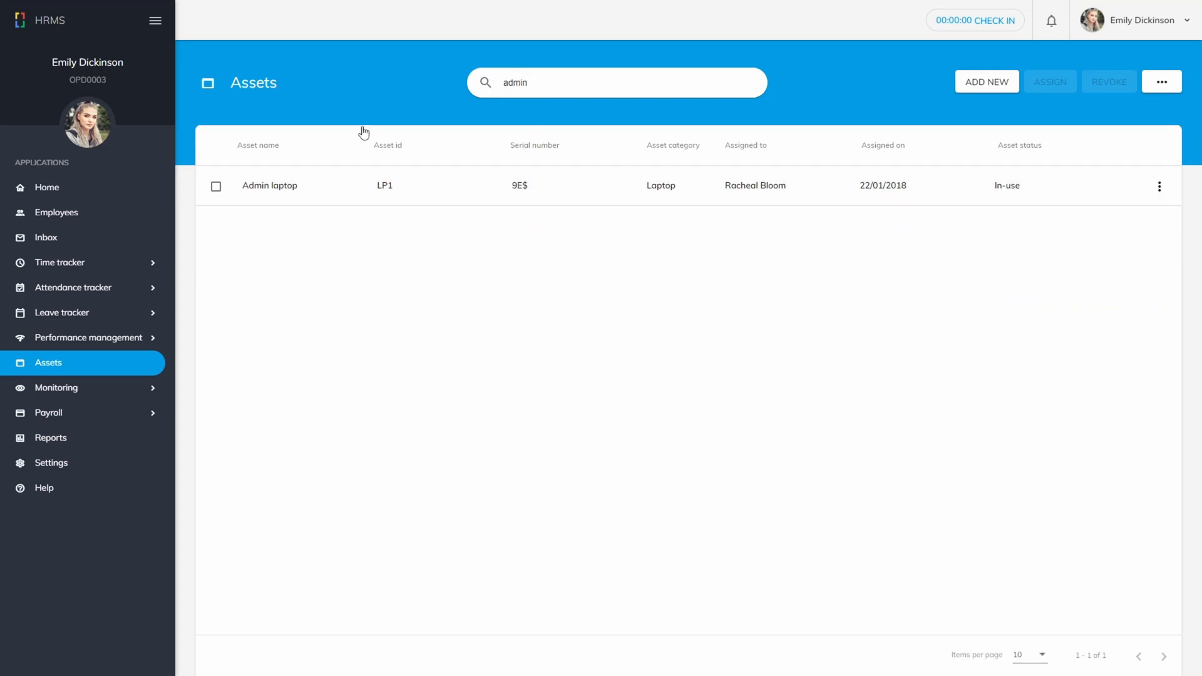
left_click_drag(653, 82, 385, 91)
key("BackSpace")
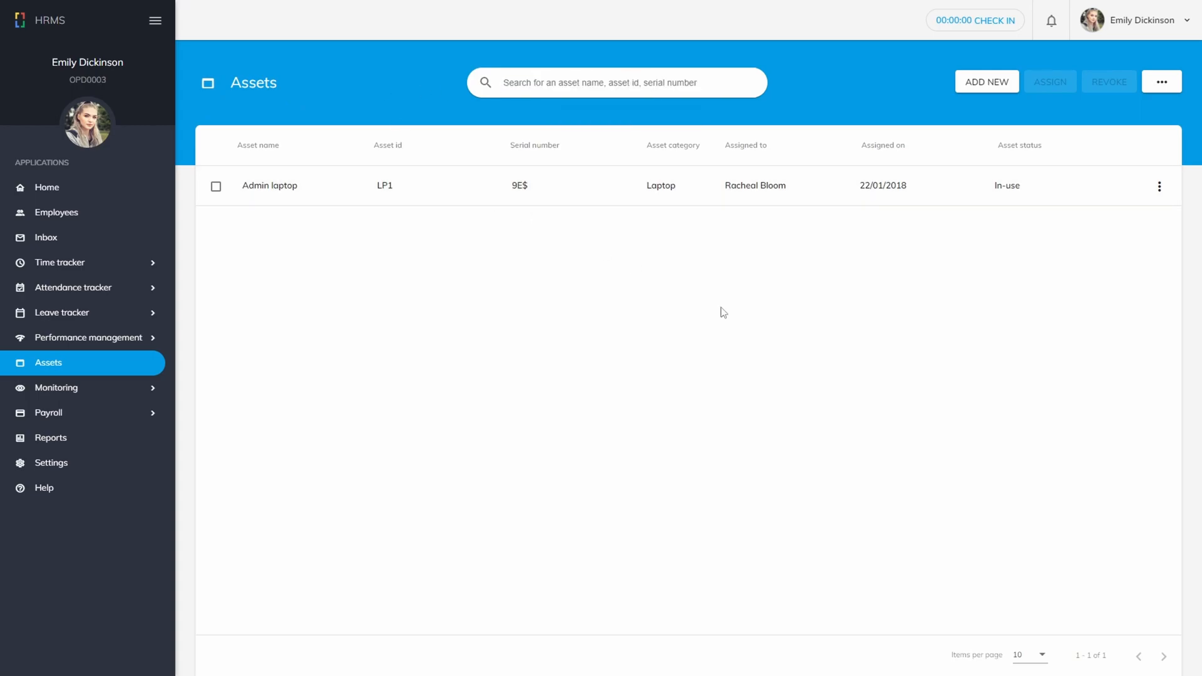
left_click(1162, 84)
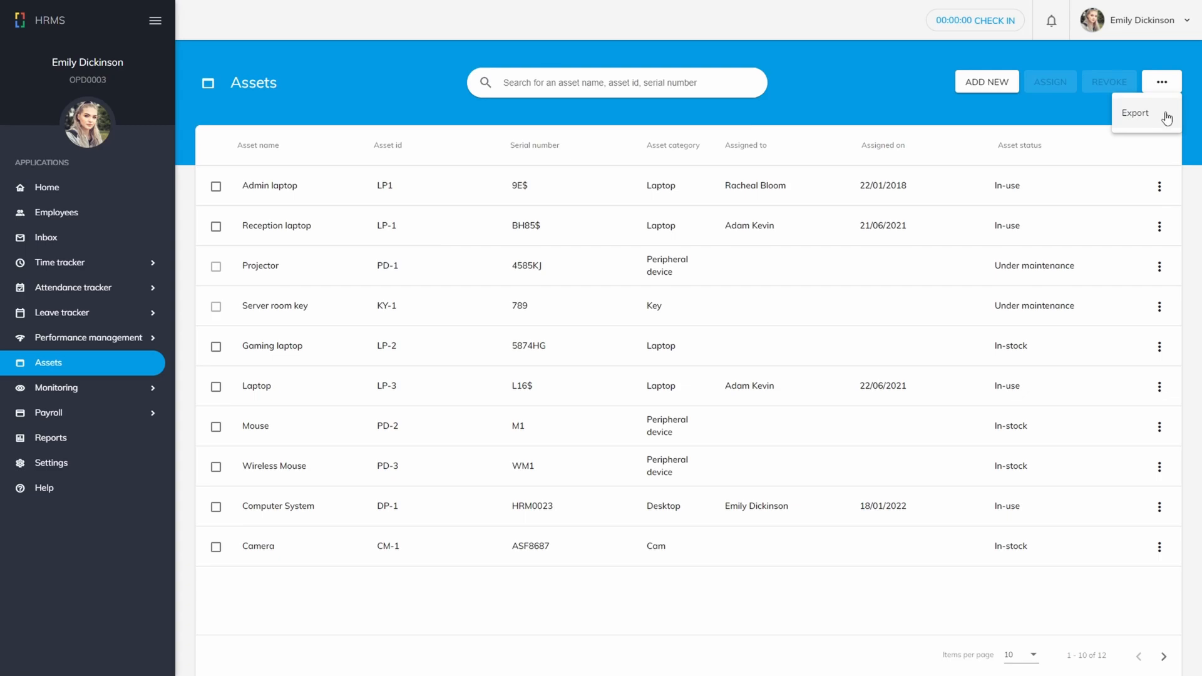
left_click(971, 107)
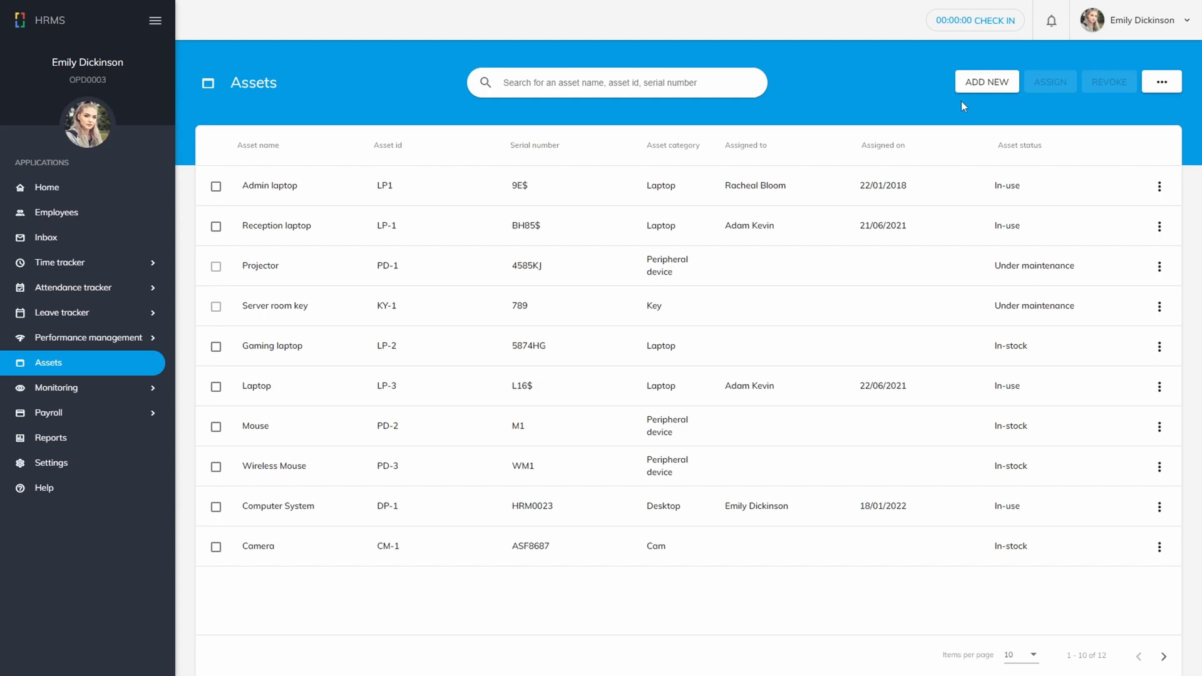
Start a new asset with the name "QA Laptop" and the serial number "QA Laptop01".
left_click(982, 88)
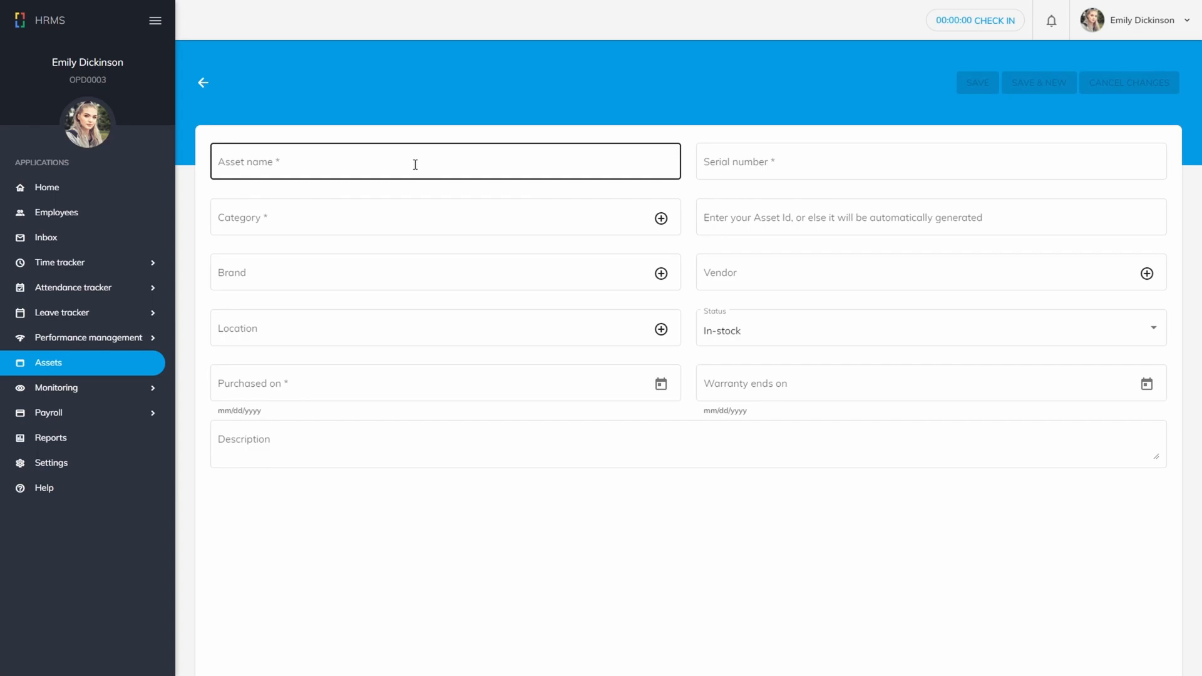
left_click(282, 161)
left_click(293, 121)
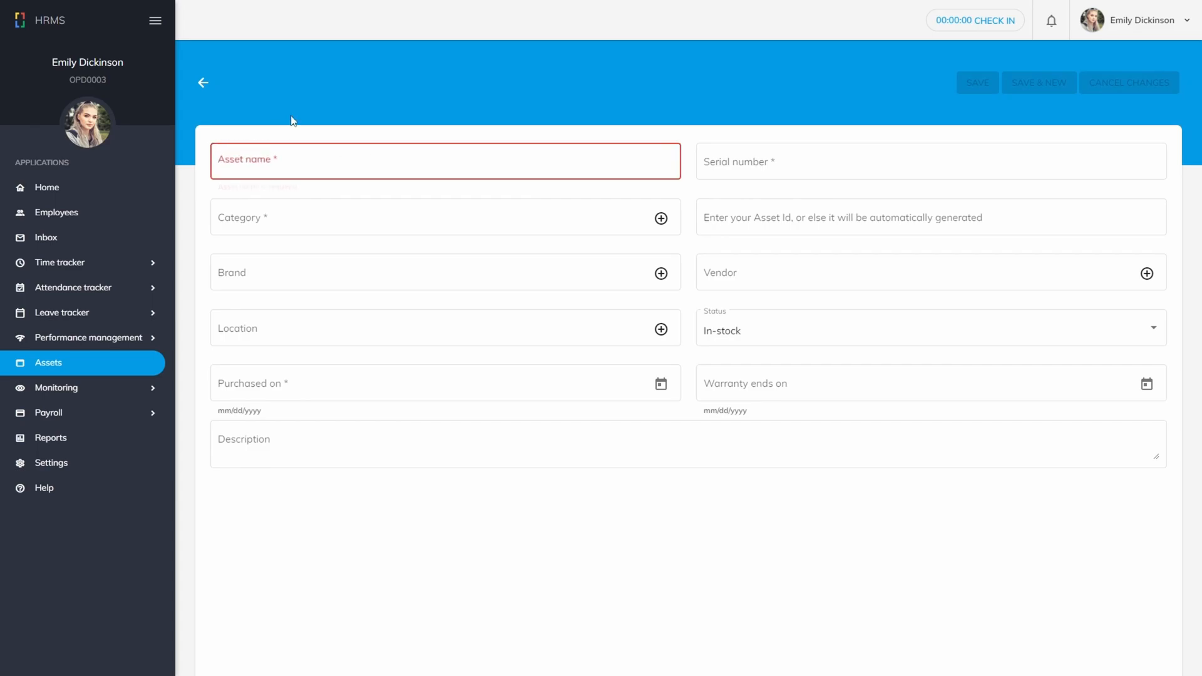
left_click(288, 161)
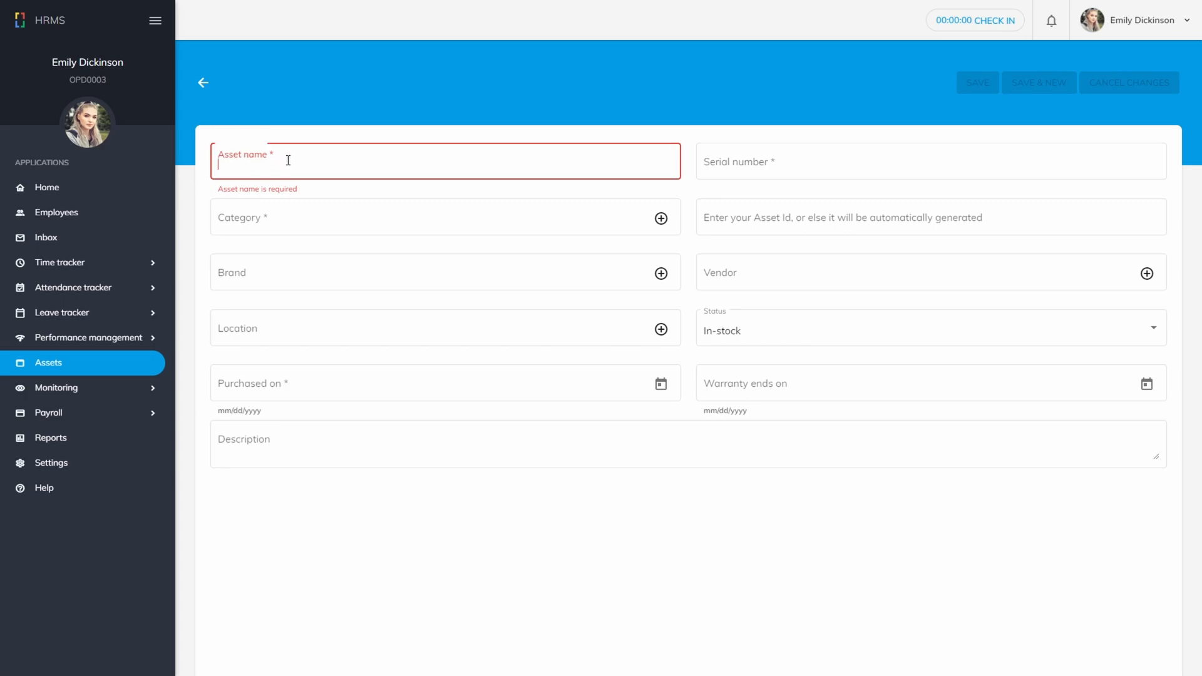
type("QA Laptop")
left_click(739, 153)
key("ctrl+v")
type("01")
Set the new asset's category to Laptop.
left_click(564, 214)
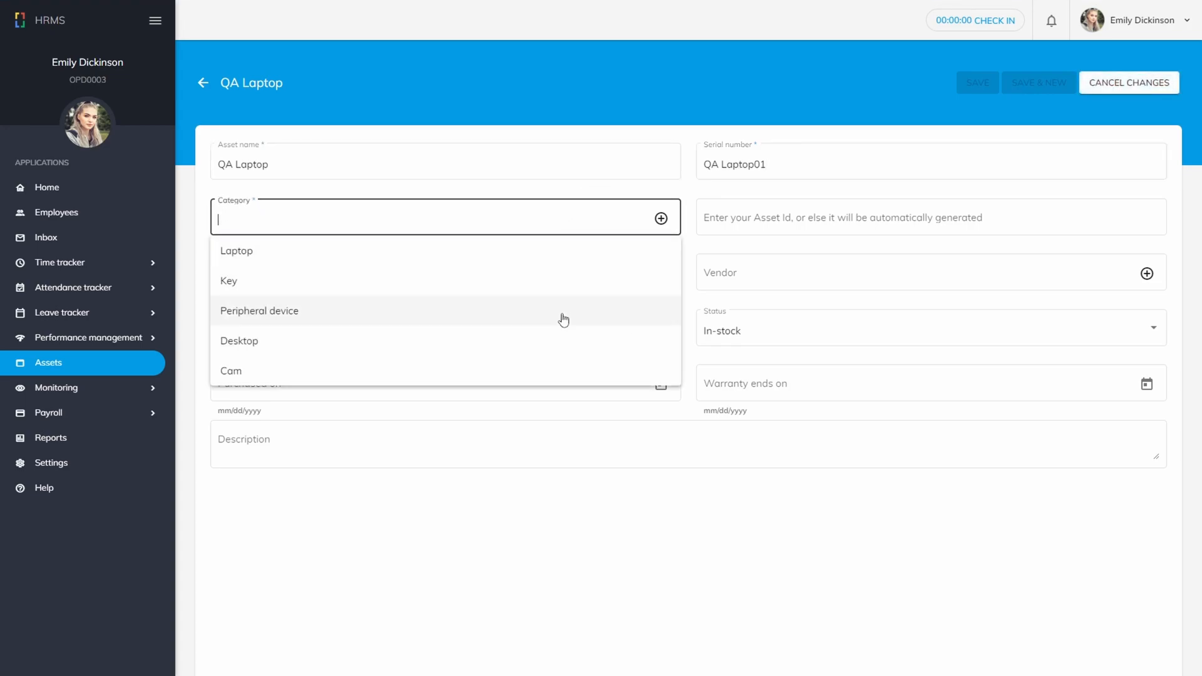
left_click(663, 223)
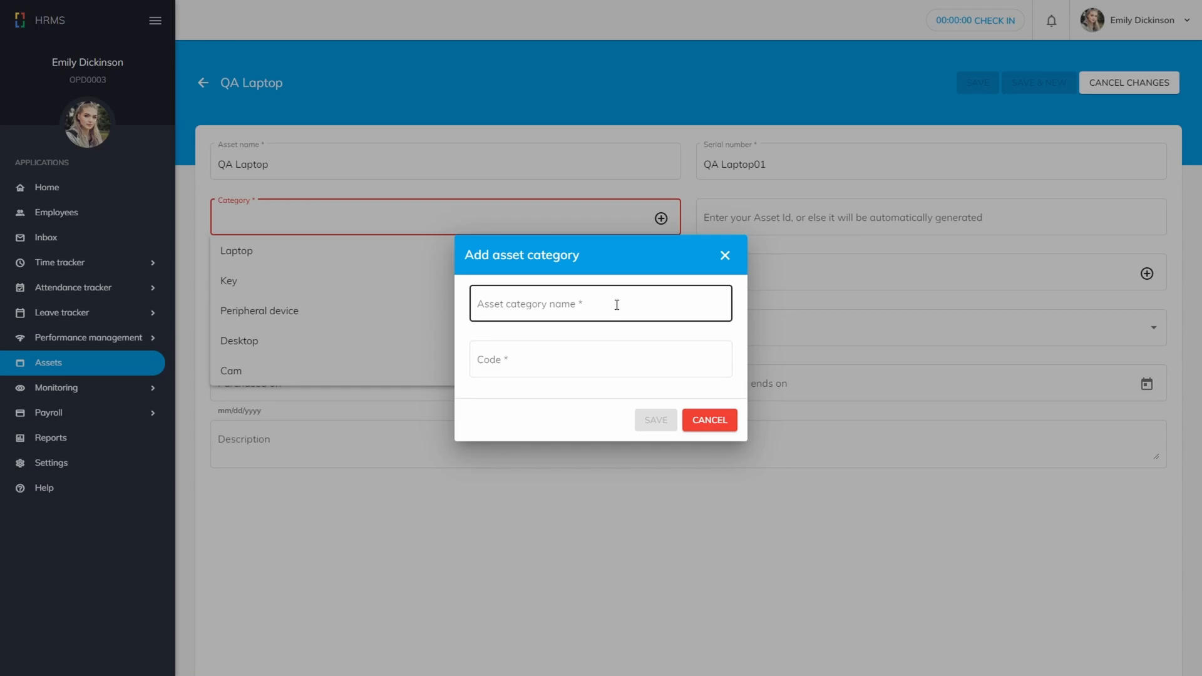
left_click(700, 420)
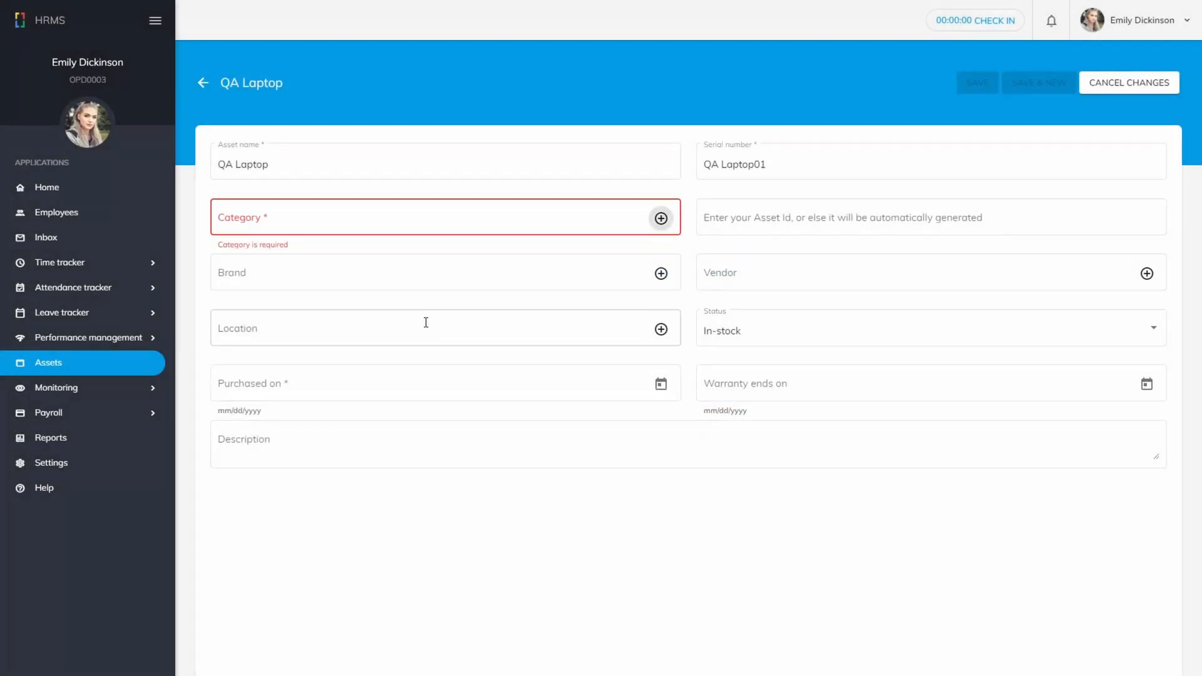
left_click(359, 229)
left_click(290, 250)
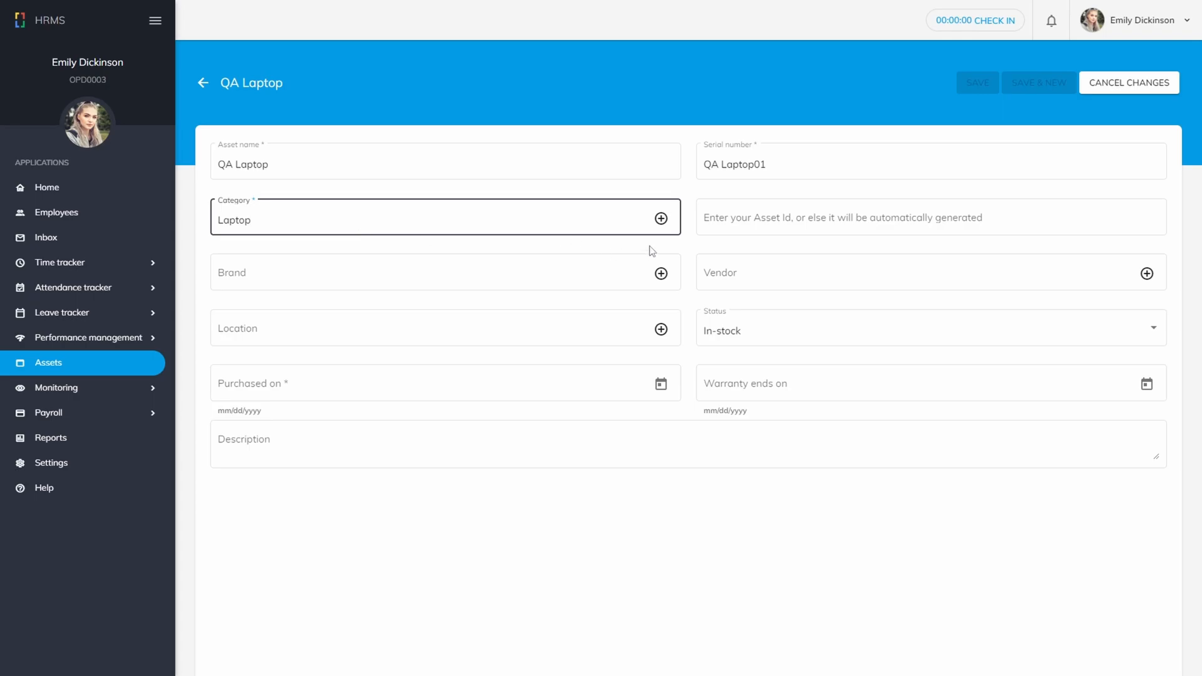
left_click(661, 220)
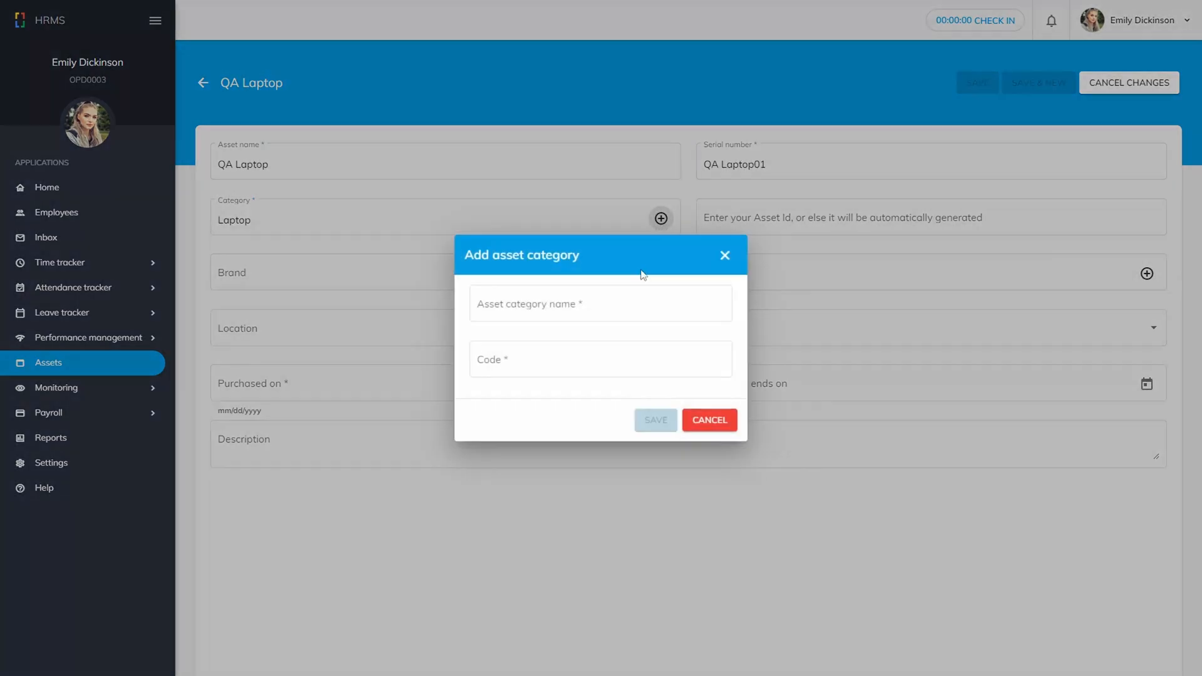
left_click(495, 358)
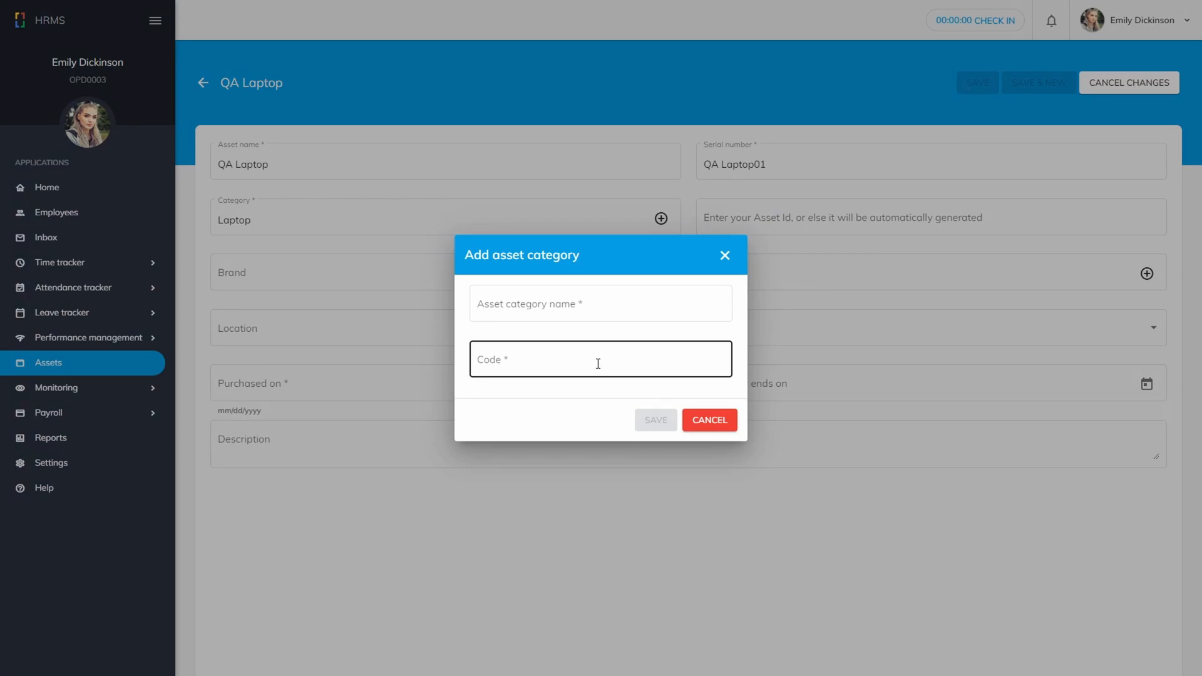
left_click(723, 422)
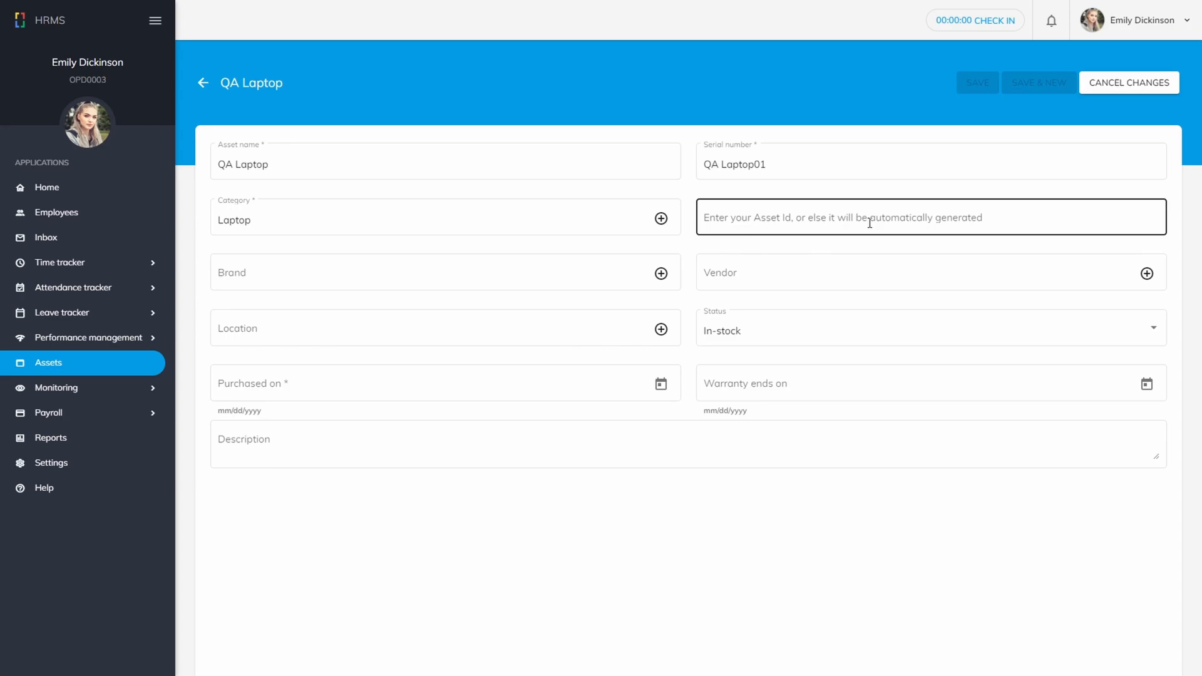
Set the asset's brand to Dell, its vendor to Croma and its location to Edinburgh.
left_click(580, 273)
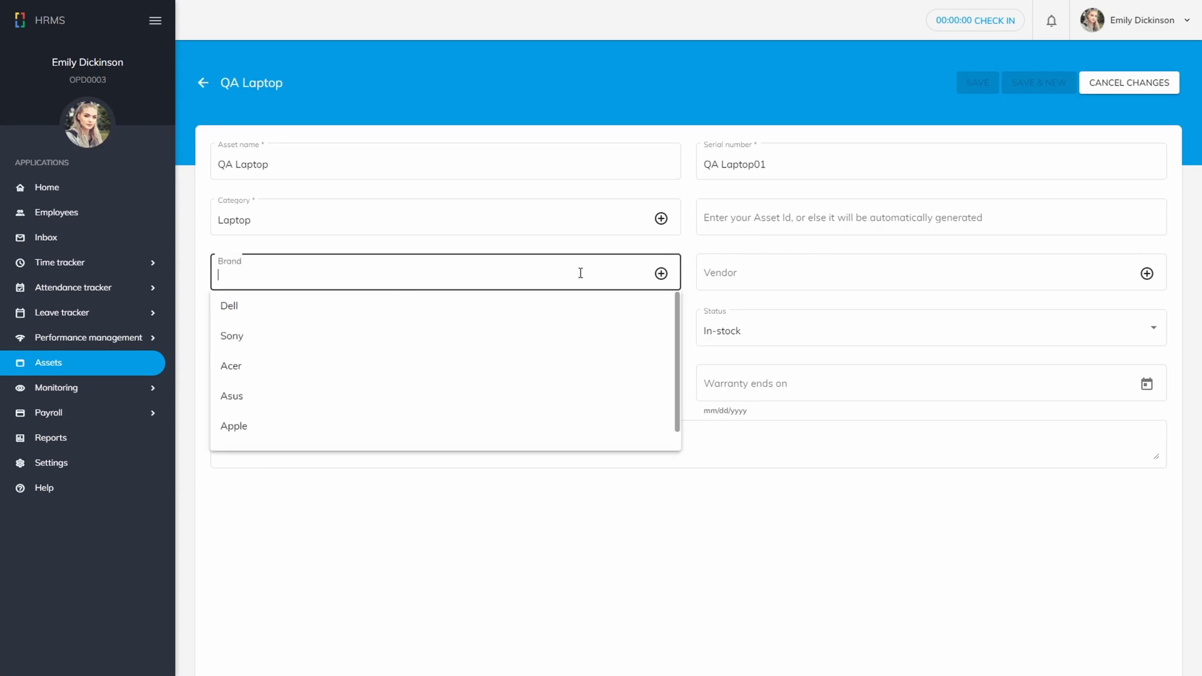
left_click(512, 313)
left_click(767, 280)
left_click(720, 307)
left_click(538, 327)
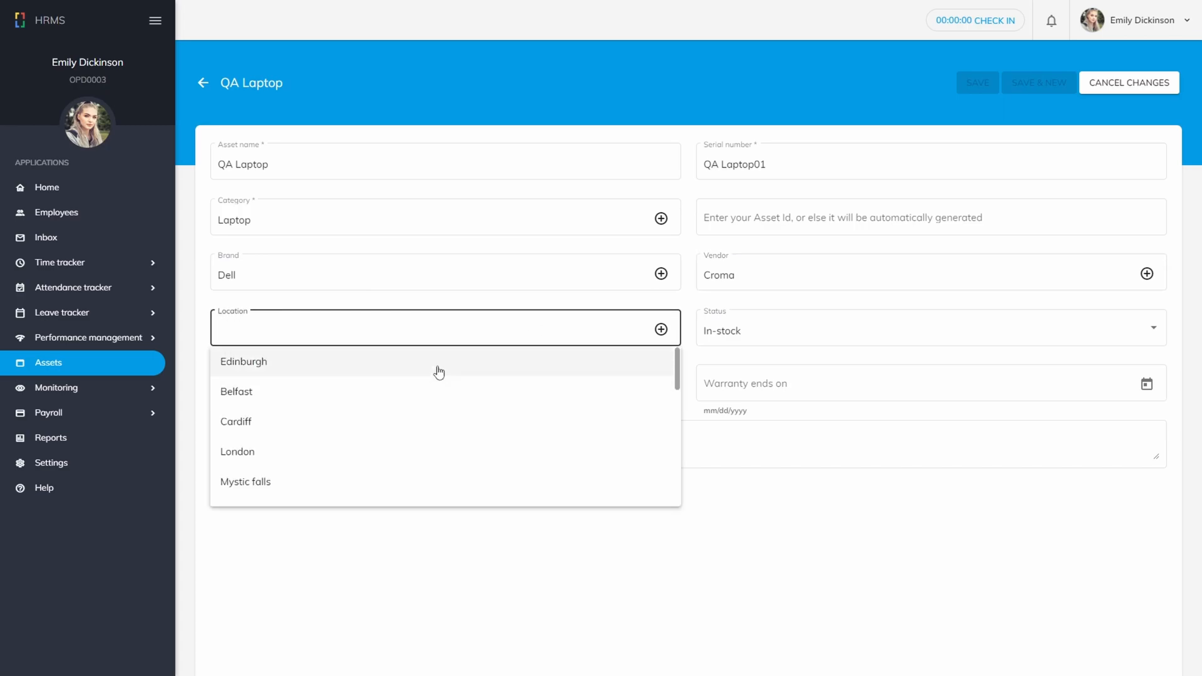
left_click(440, 369)
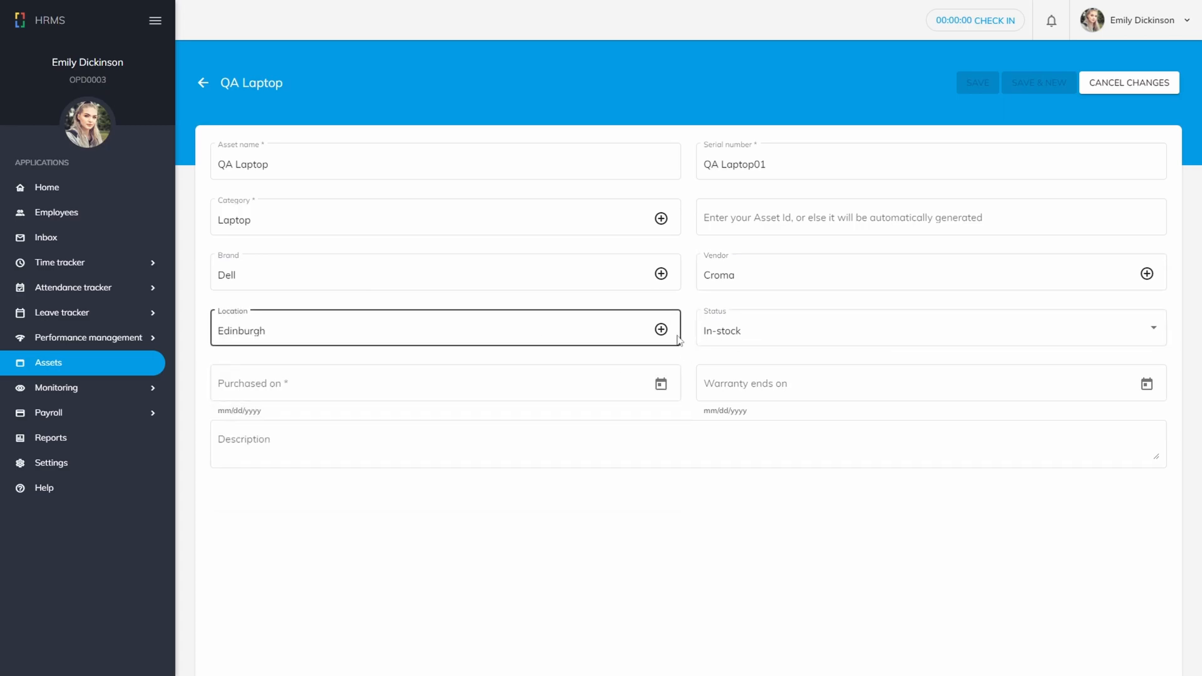
Choose In-stock as the asset's status and set its purchase date to 11/4/2023.
left_click(764, 345)
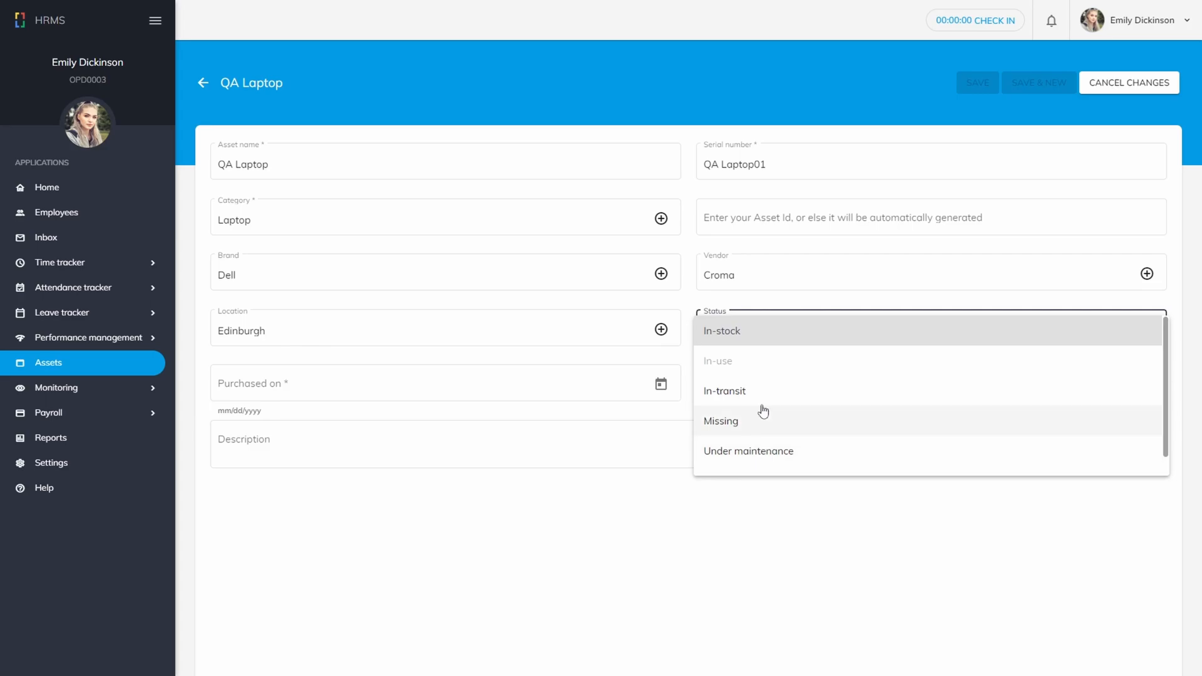
scroll(761, 438, "down", 1)
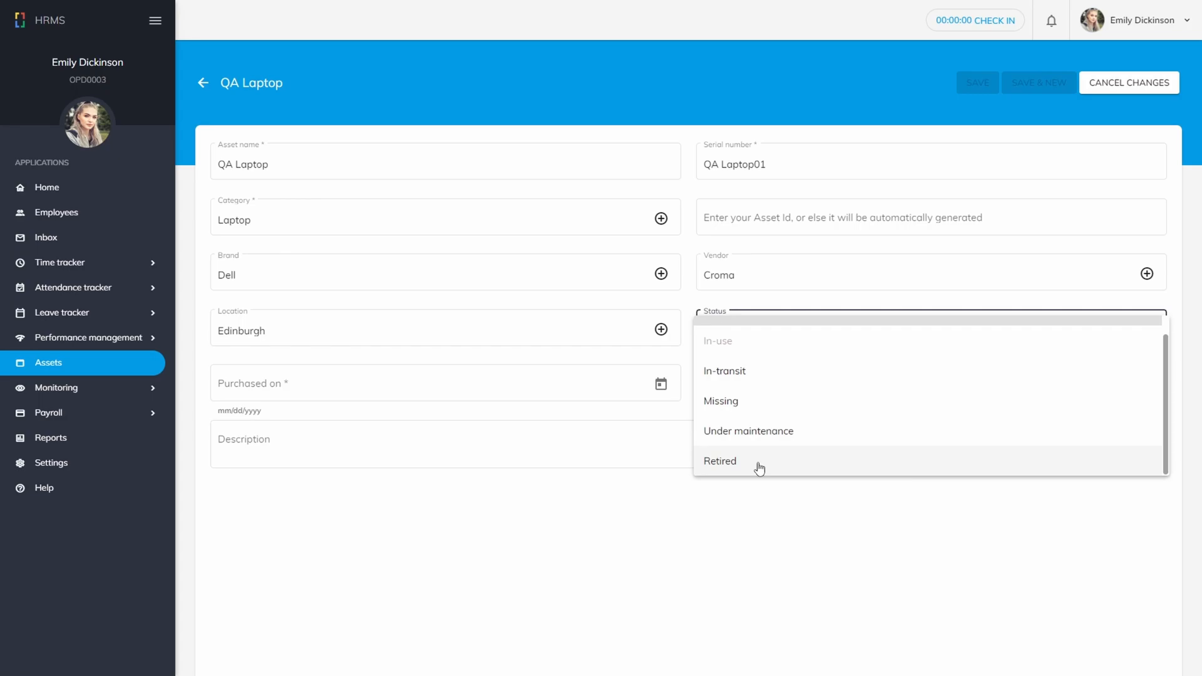
scroll(759, 468, "up", 1)
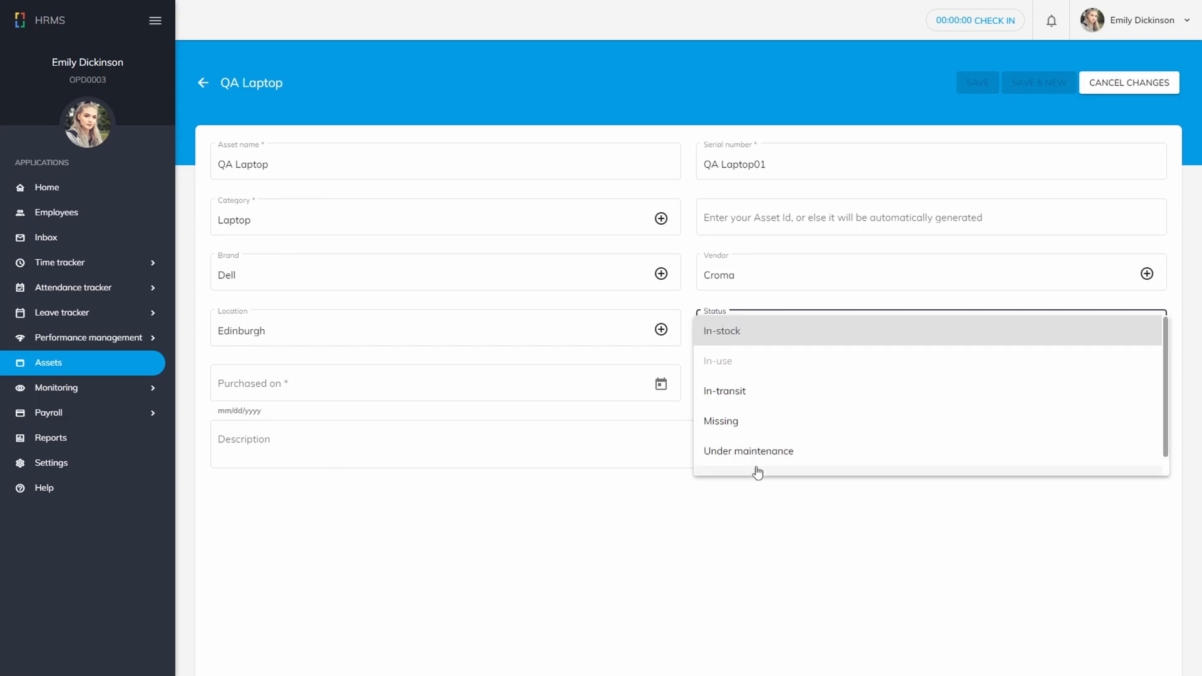
left_click(744, 336)
left_click(466, 382)
left_click(378, 487)
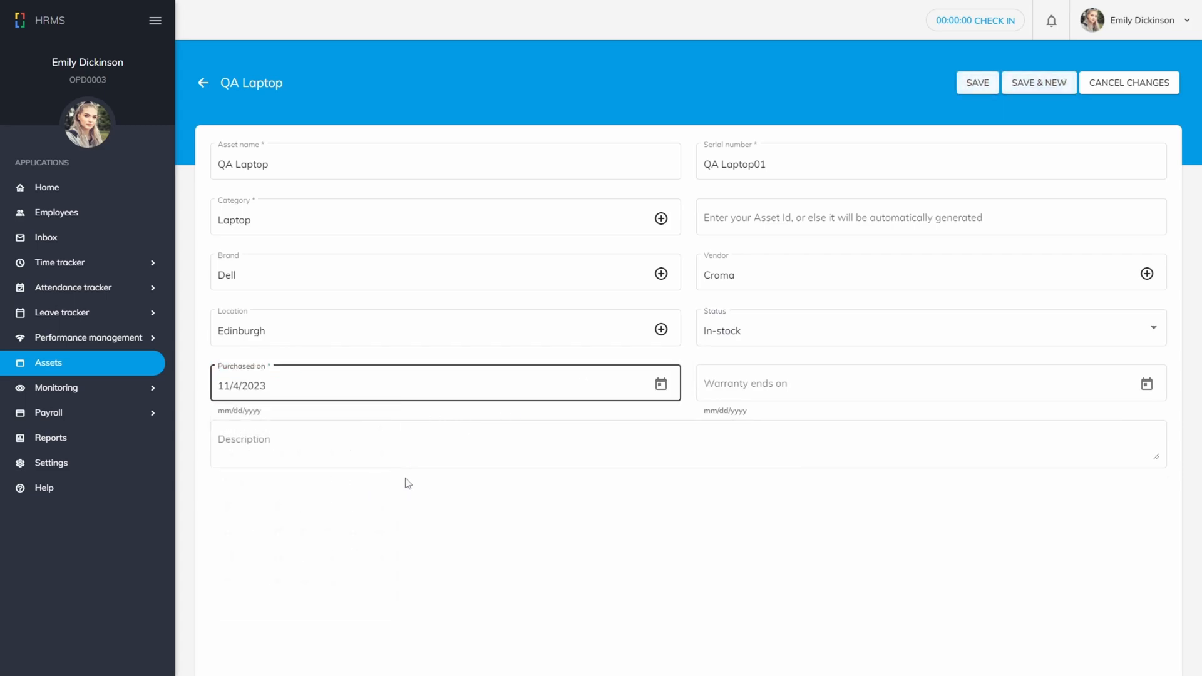
Enter "For QA" as the asset's description and save the new asset.
left_click(789, 387)
left_click(705, 441)
type("for qa")
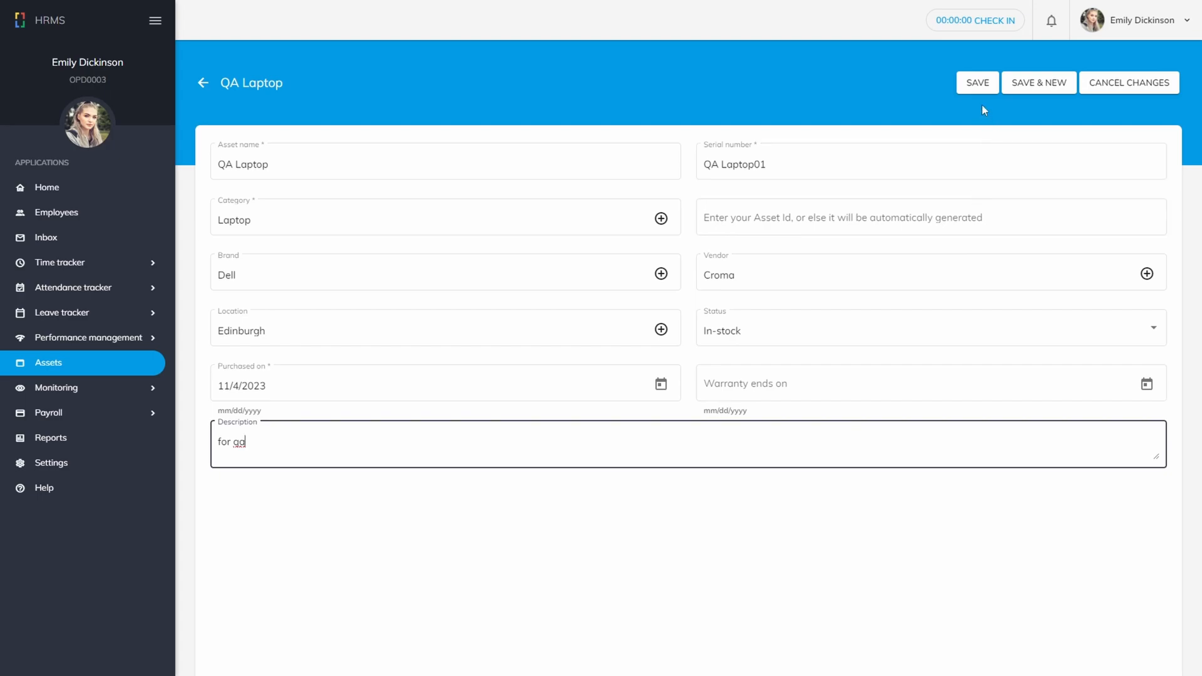
left_click(977, 85)
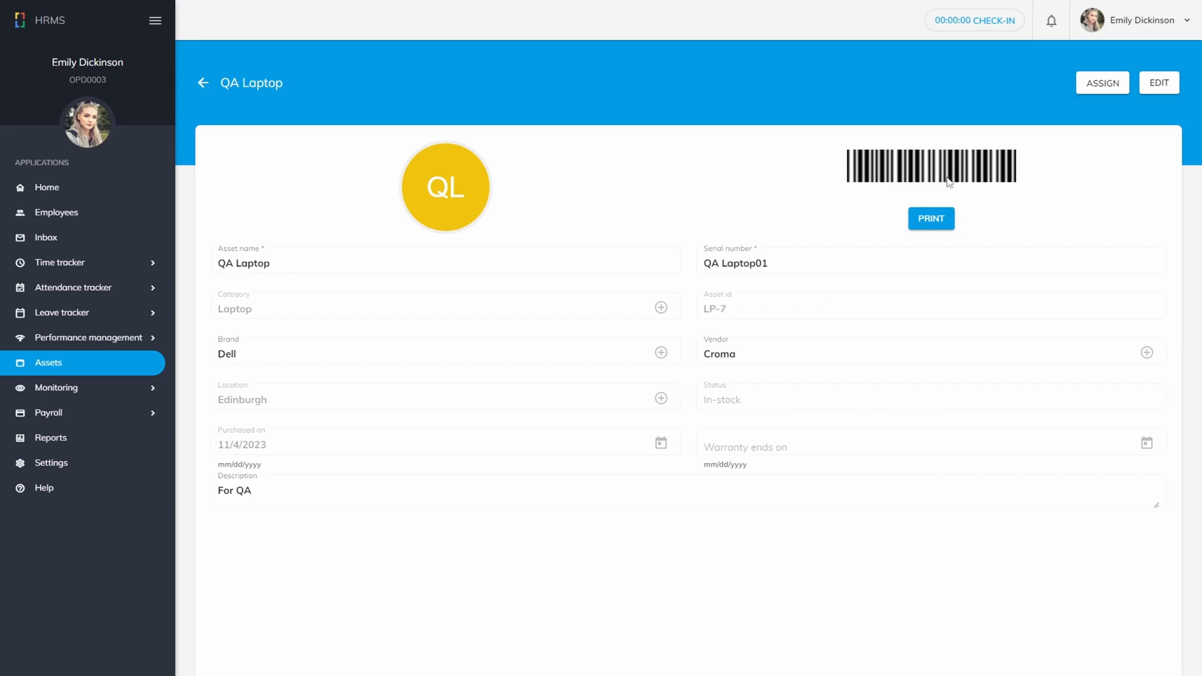
mouse_move(463, 213)
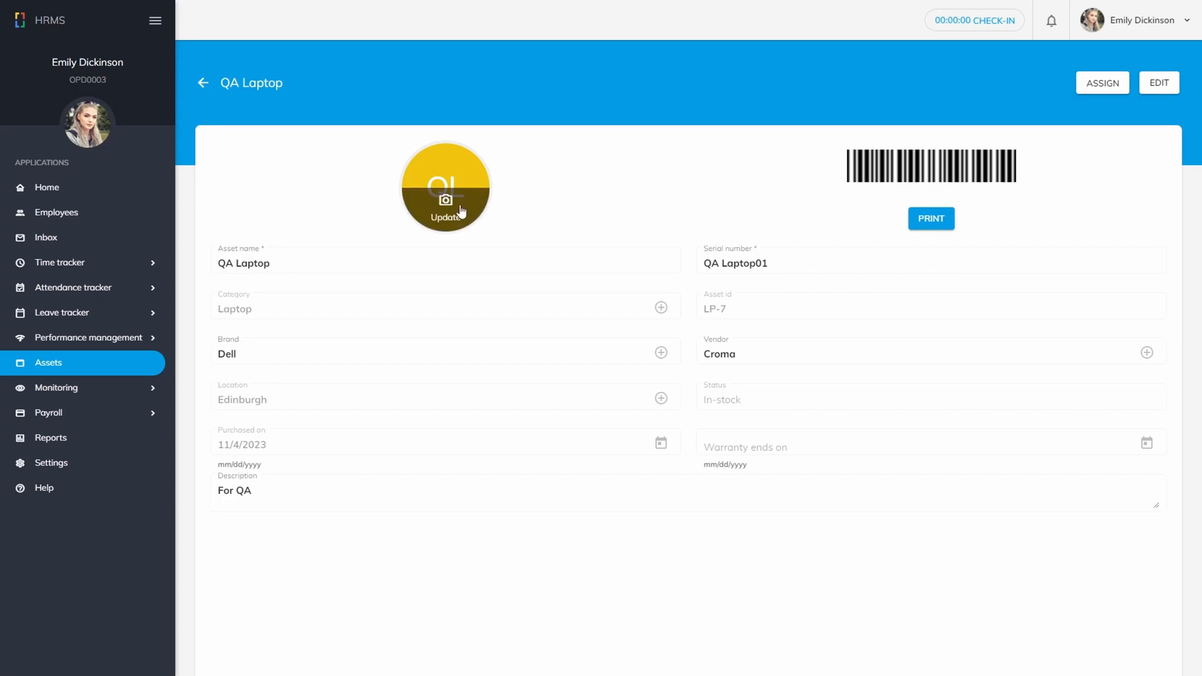
left_click(461, 211)
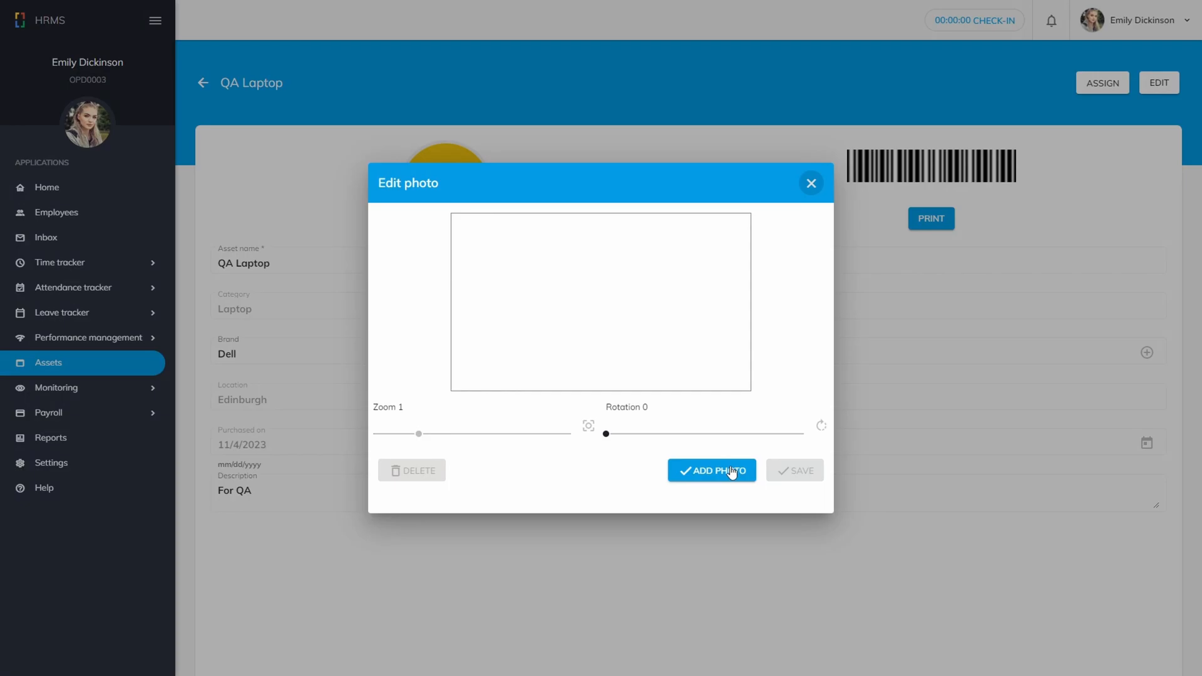
left_click(812, 182)
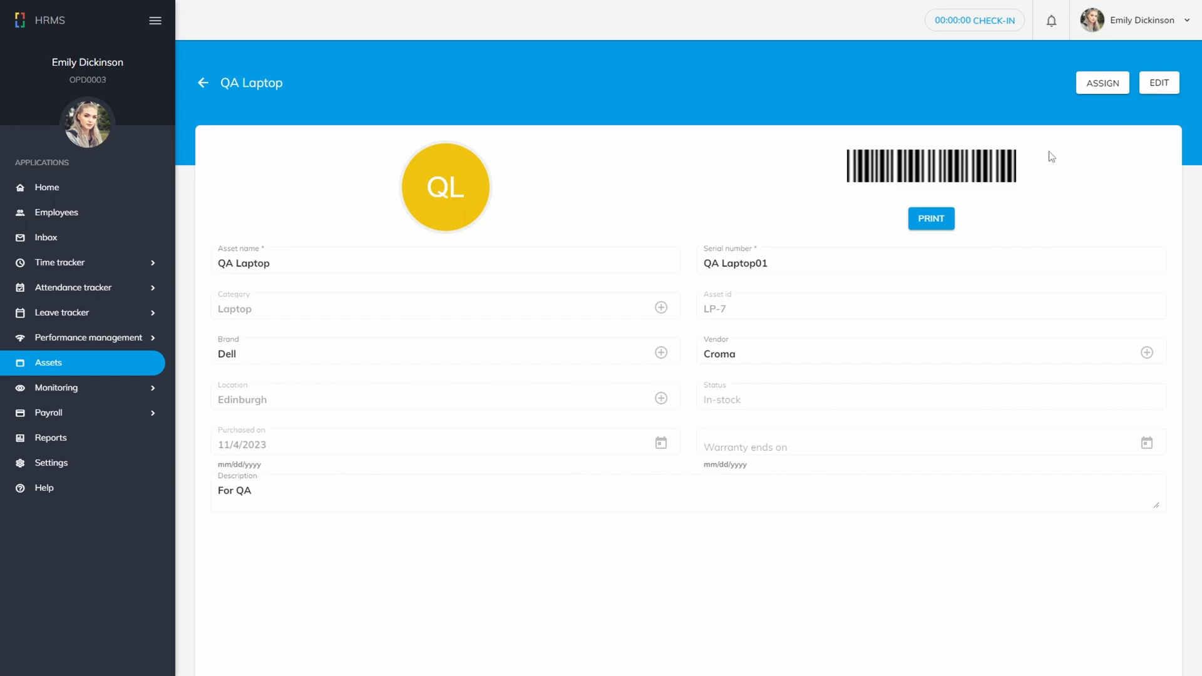
Edit the QA Laptop asset's description to "For QA." and save the change.
left_click(1159, 83)
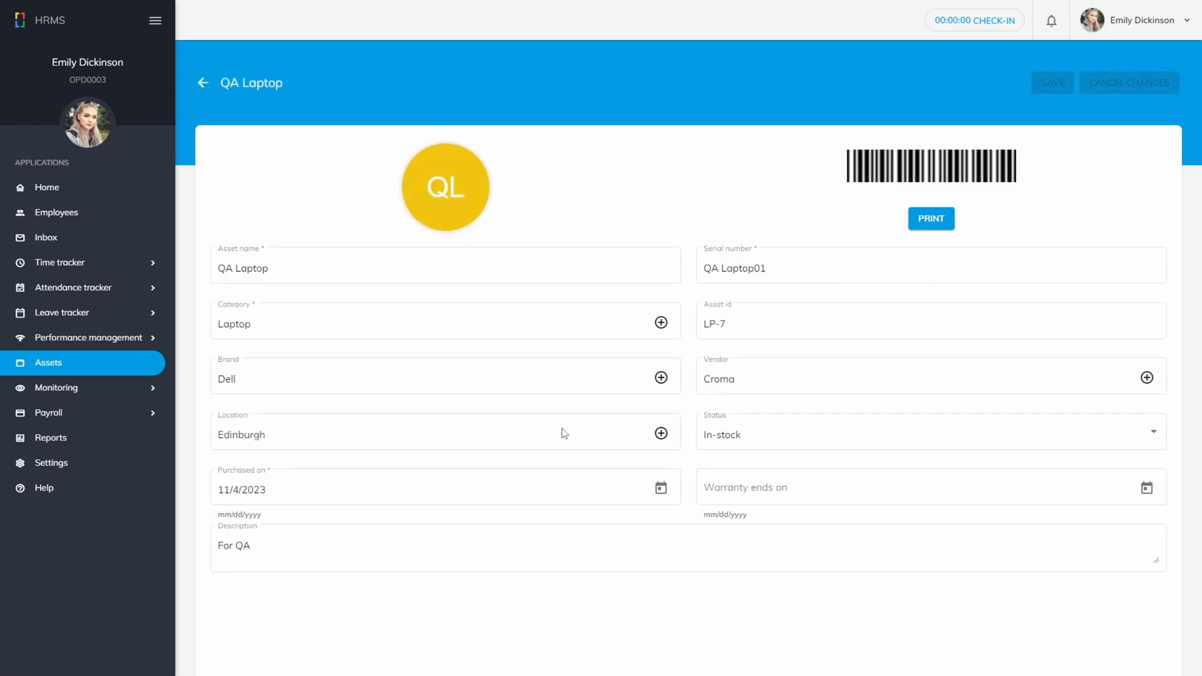
left_click(430, 546)
type(".")
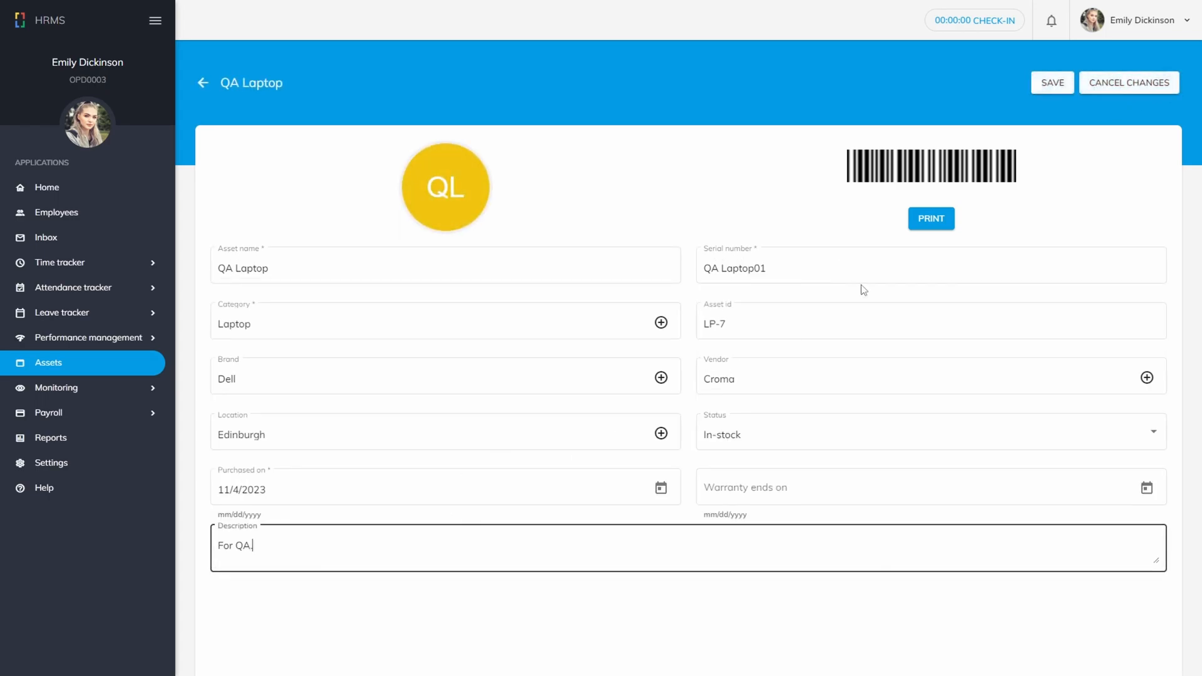
left_click(1050, 87)
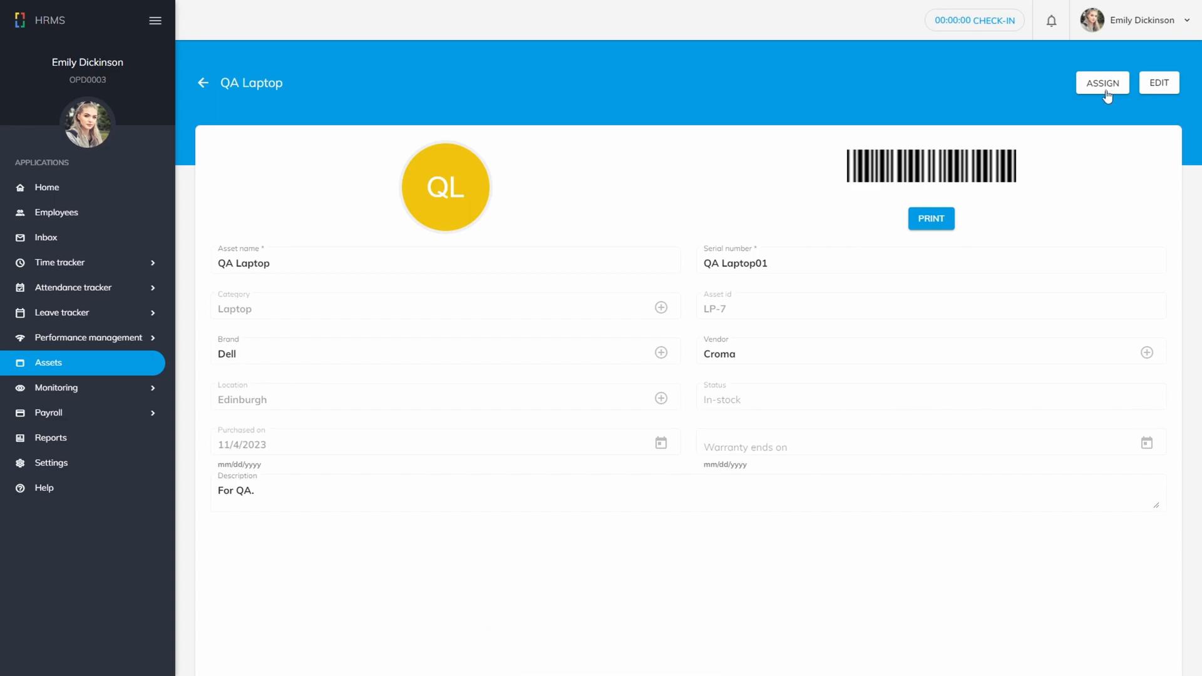
Assign the QA Laptop to an employee found by searching for the employee's name.
left_click(1105, 91)
left_click(486, 261)
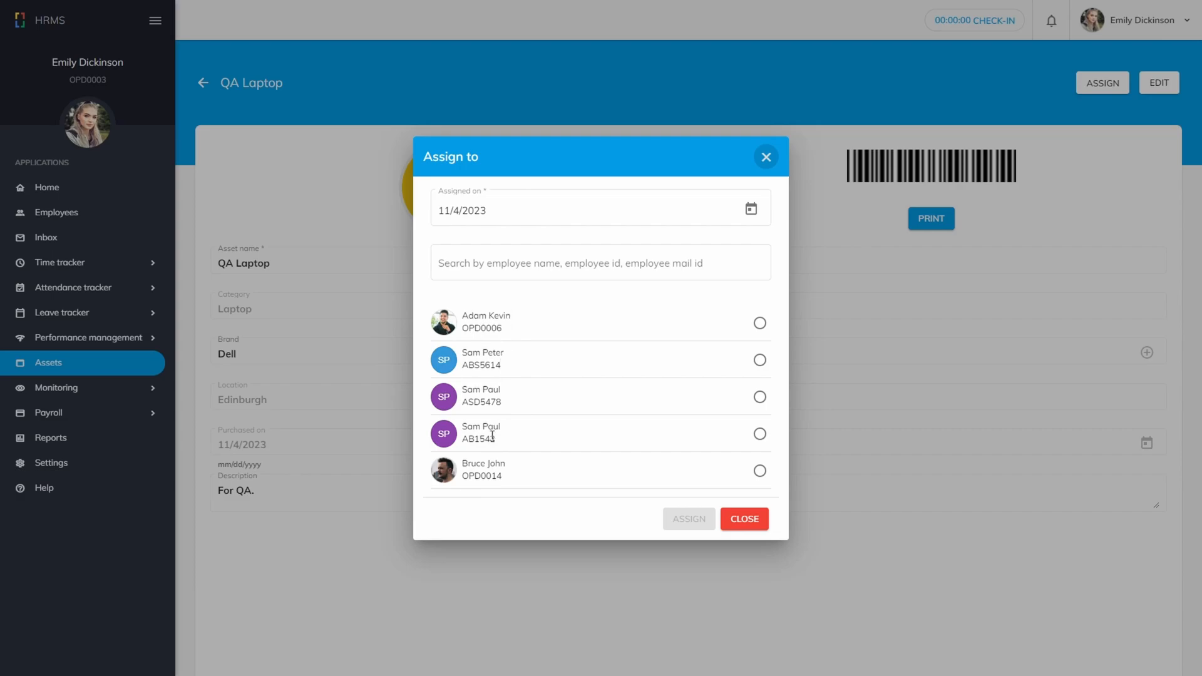
left_click(463, 262)
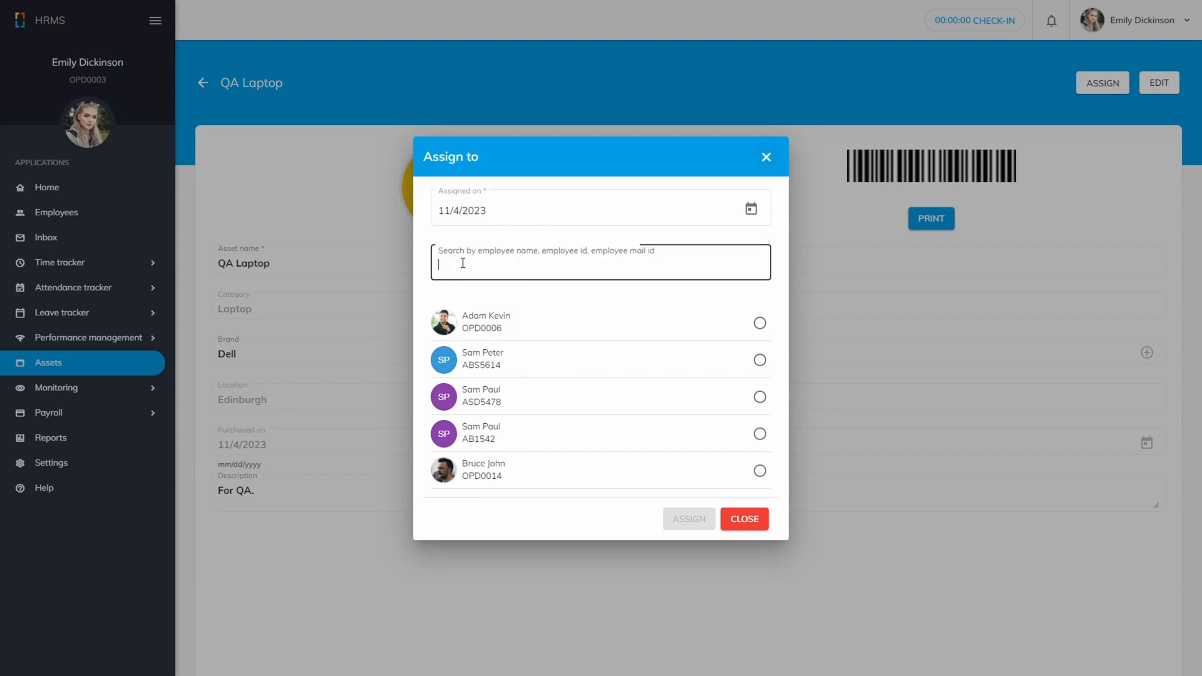
type("rac")
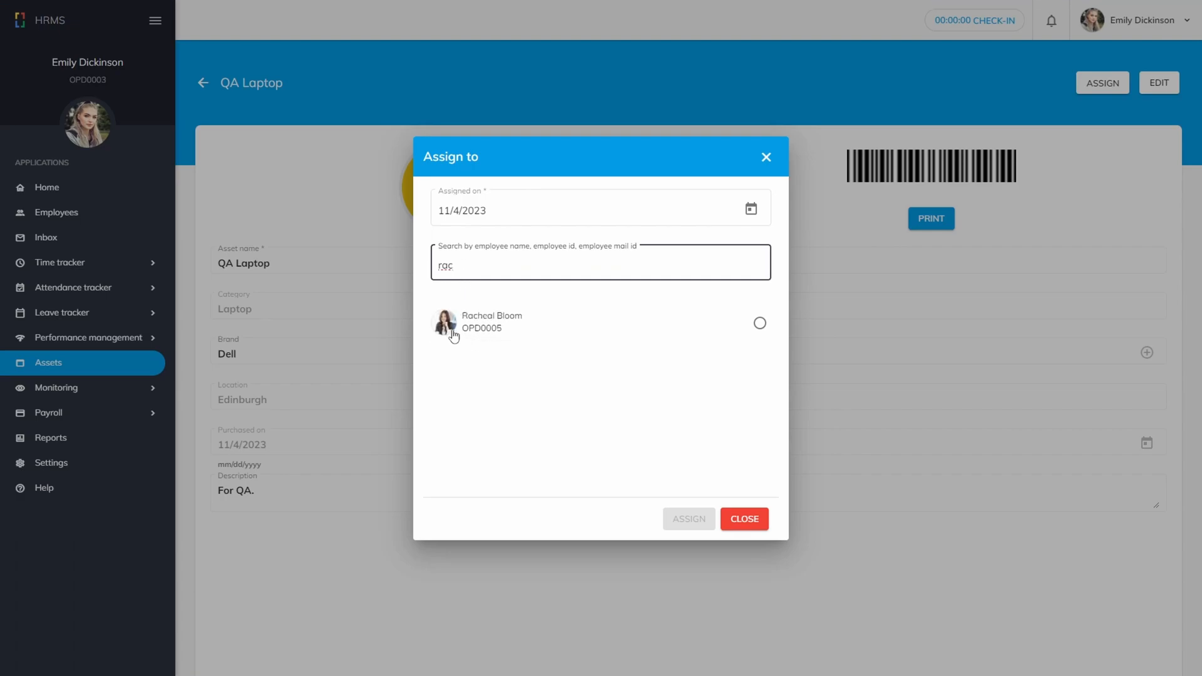
left_click(758, 325)
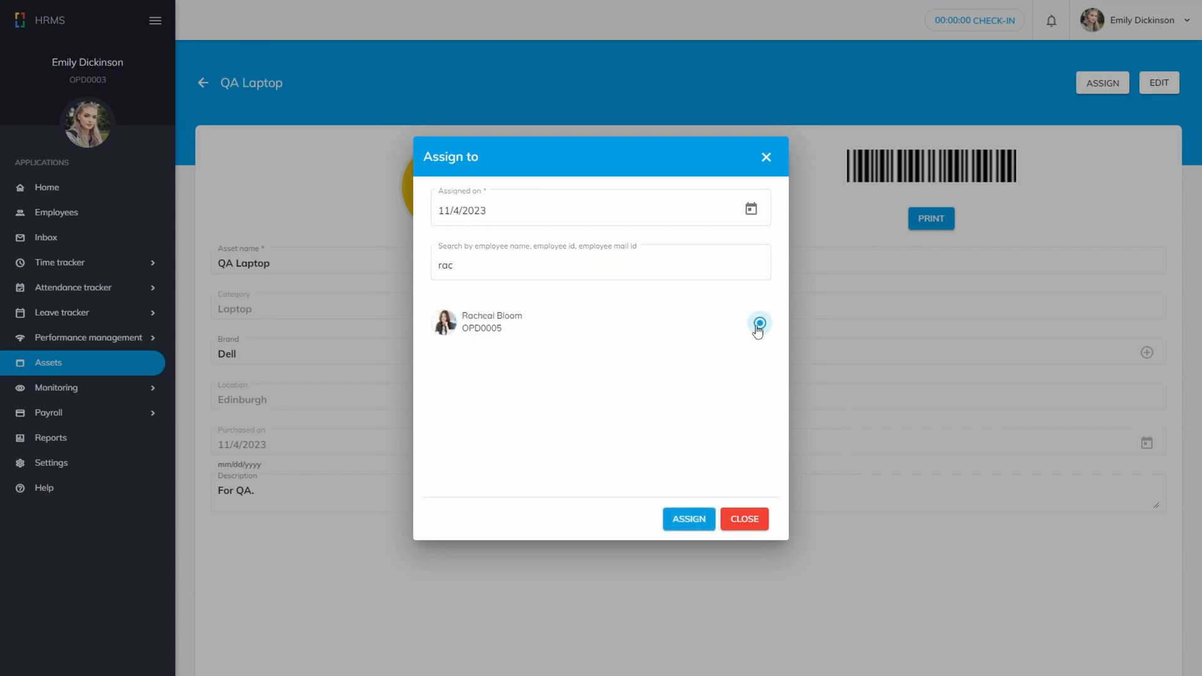
left_click(693, 520)
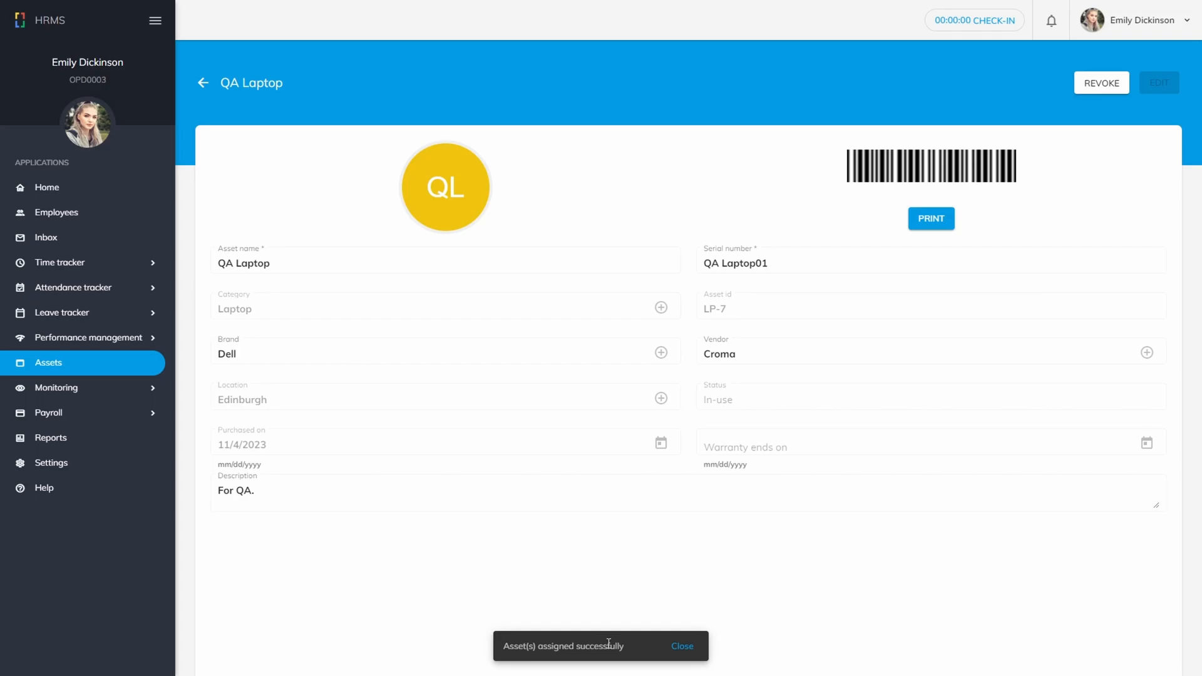
Return to the asset list and assign the Gaming laptop and the Mouse together to the same employee as the QA Laptop.
left_click(206, 84)
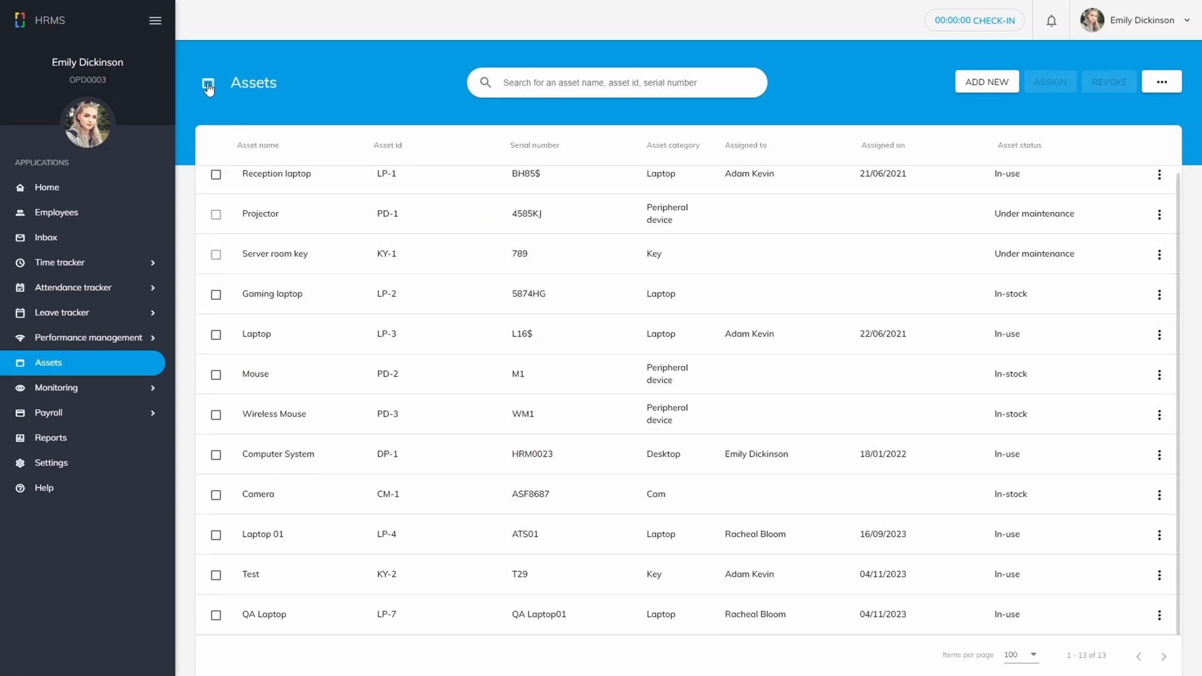
left_click(216, 295)
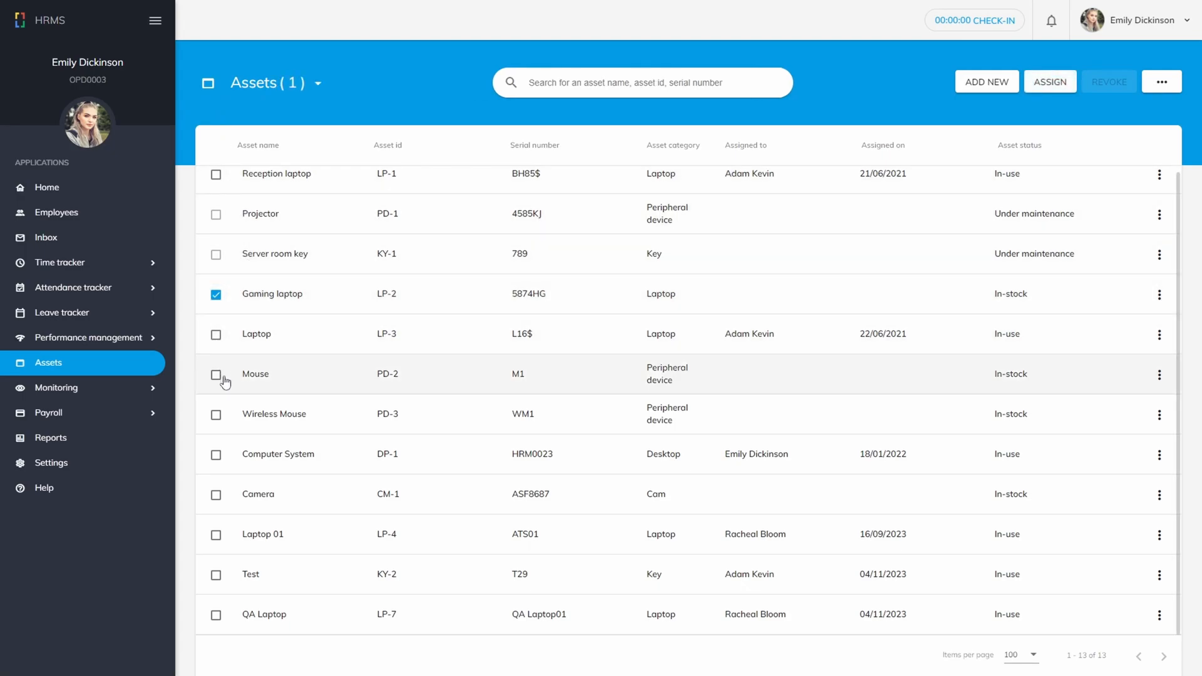
left_click(216, 376)
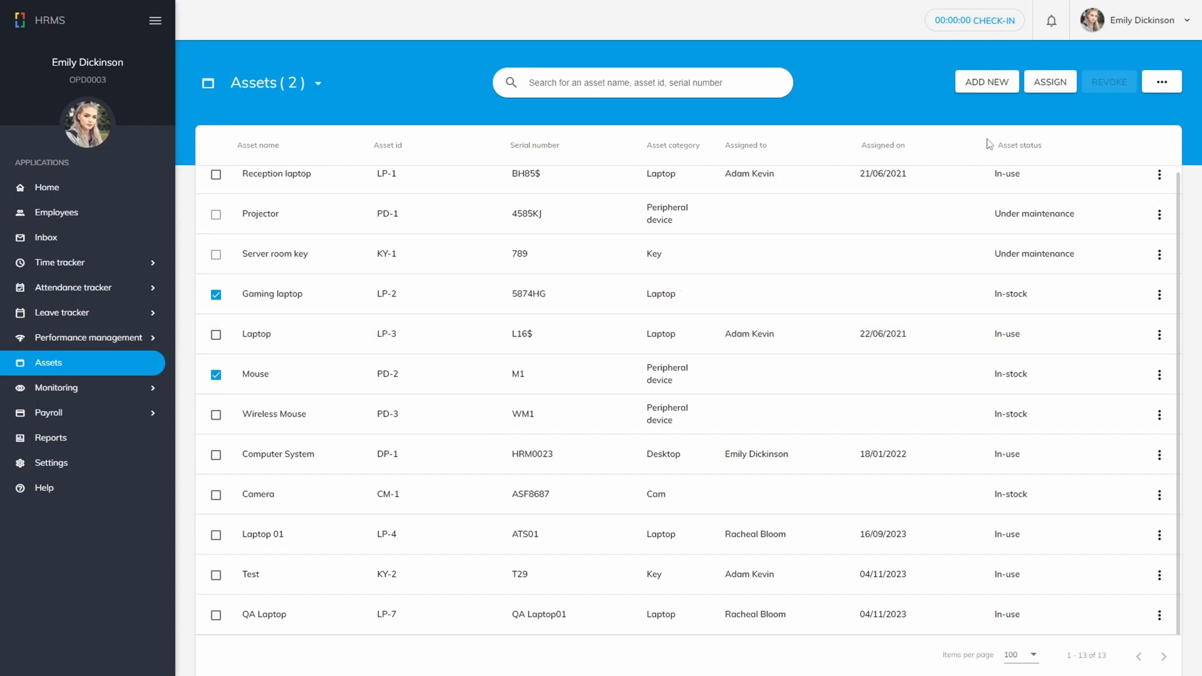
left_click(1051, 84)
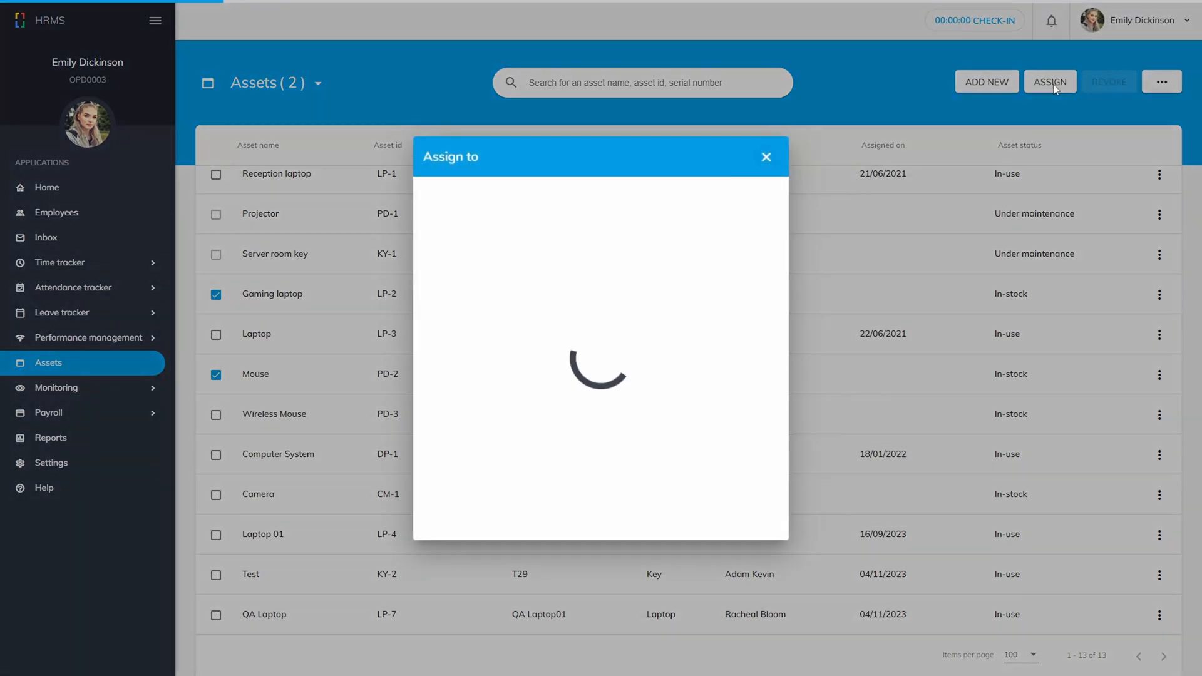
left_click(560, 258)
type("rac")
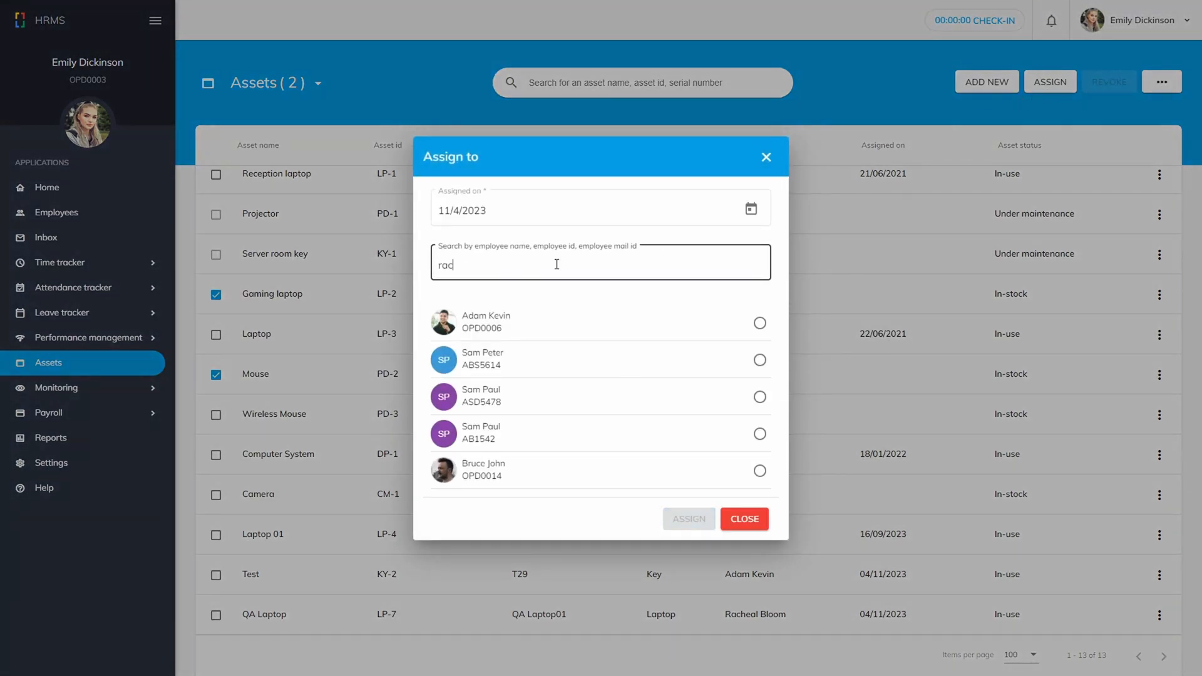
left_click(763, 327)
left_click(690, 517)
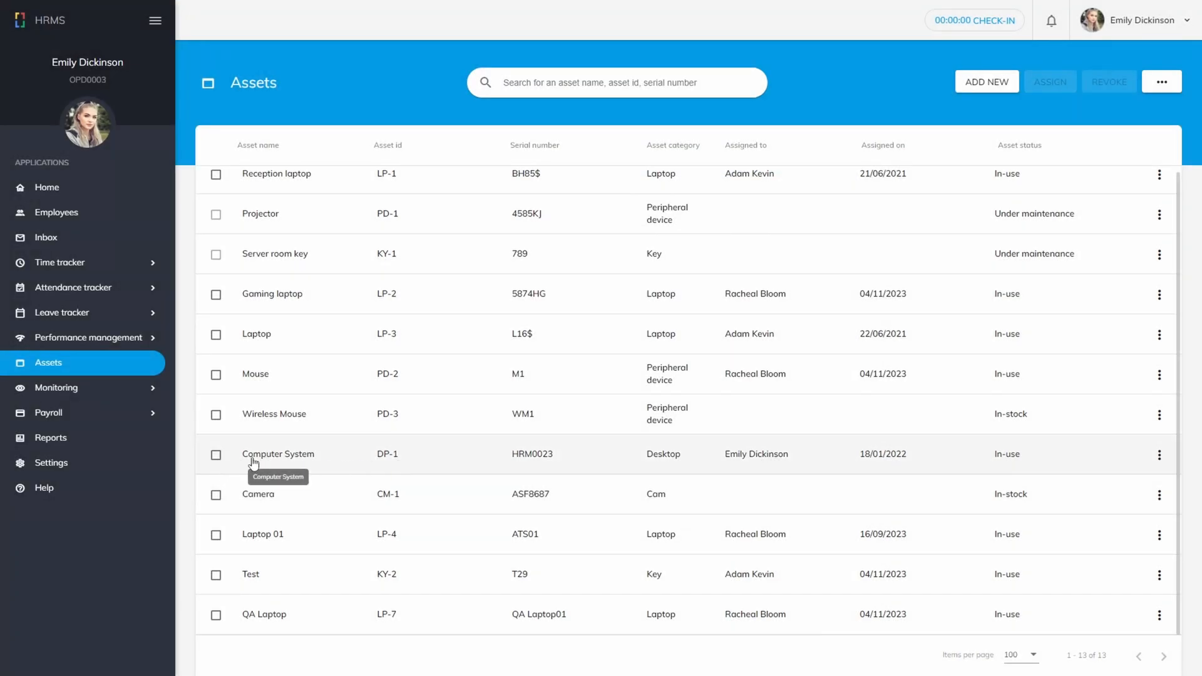
Open the Computer System asset and start revoking it from its assigned employee.
left_click_drag(246, 463, 328, 464)
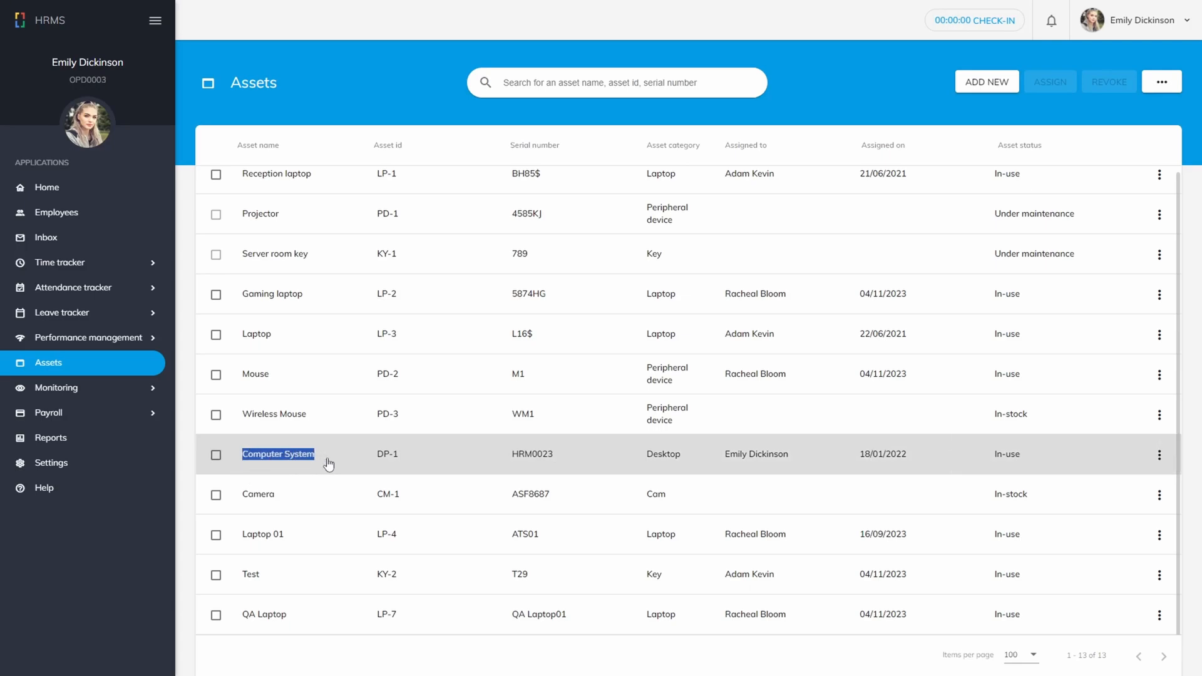
left_click(329, 464)
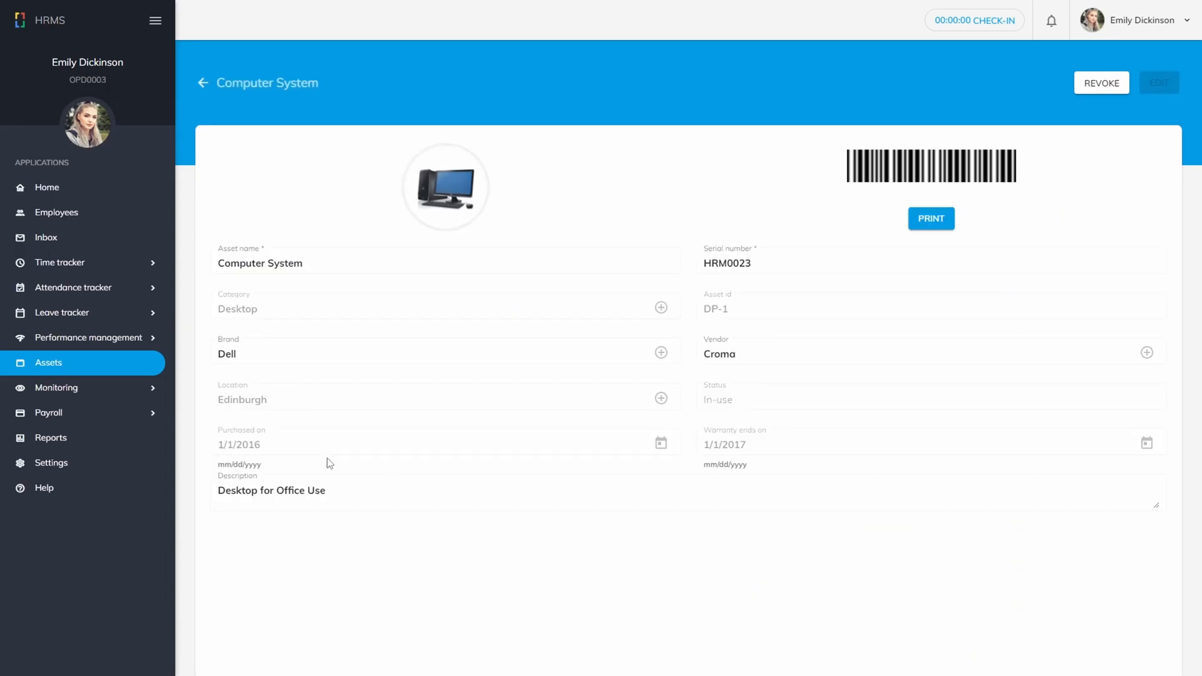
left_click(1107, 87)
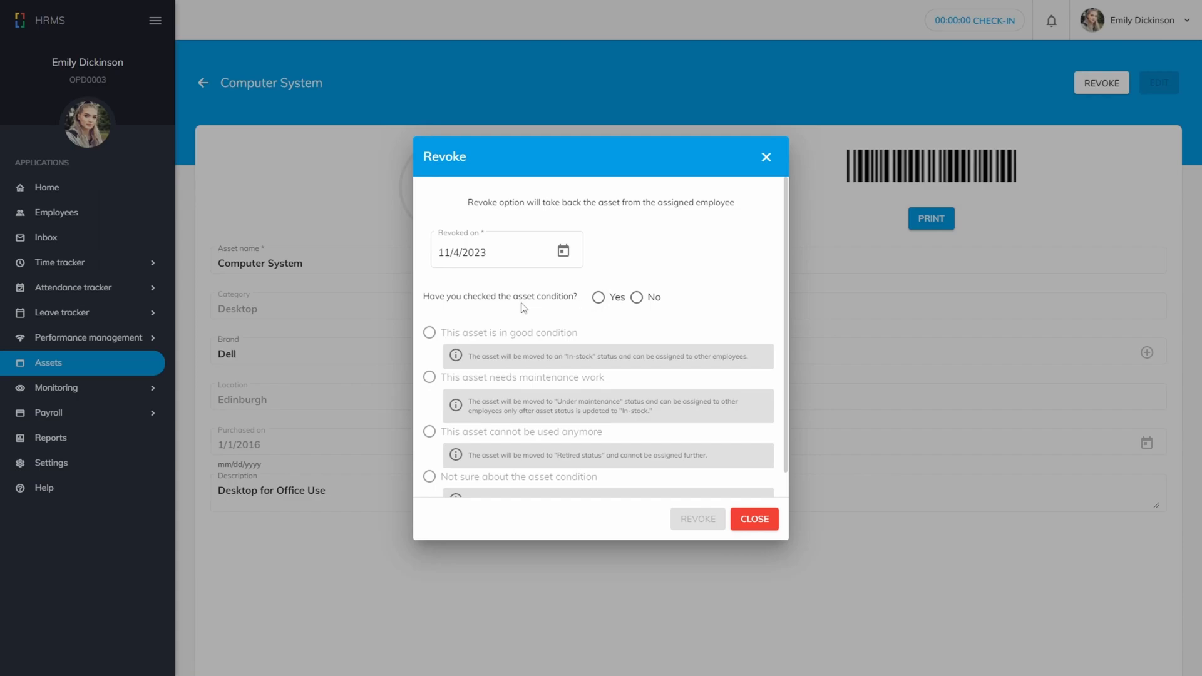
Answer No to whether the asset condition has been checked and review the "Not sure about the asset condition" option.
left_click_drag(423, 300, 552, 300)
left_click(570, 309)
left_click(645, 301)
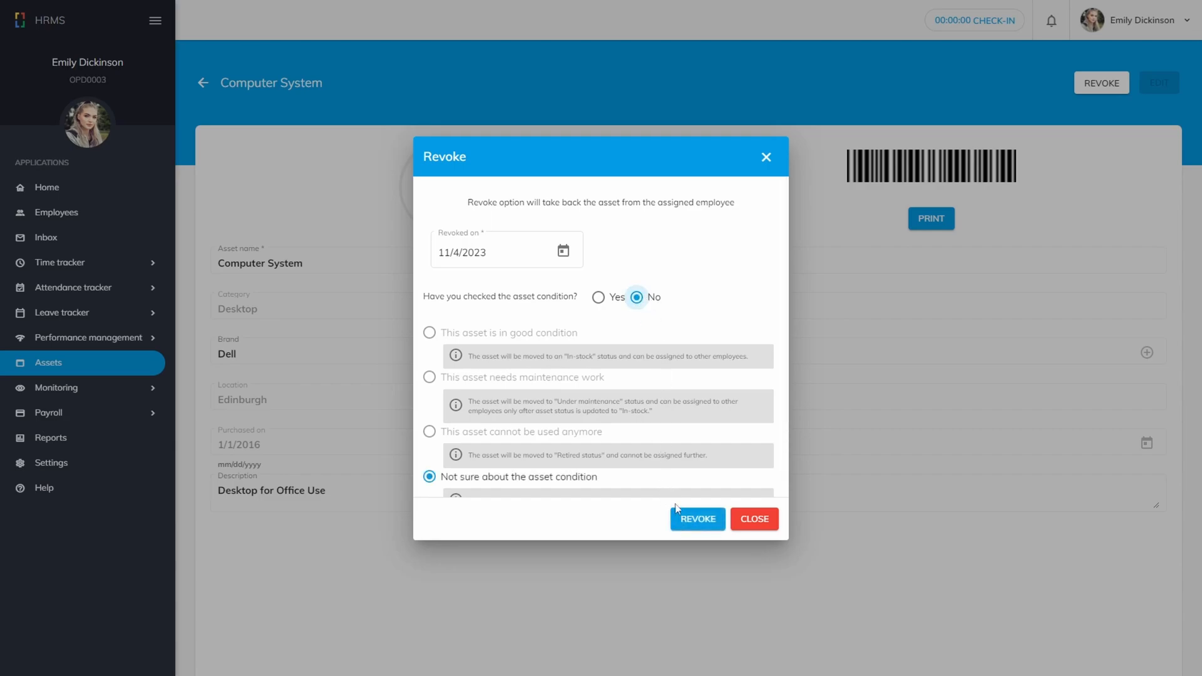
scroll(677, 468, "down", 1)
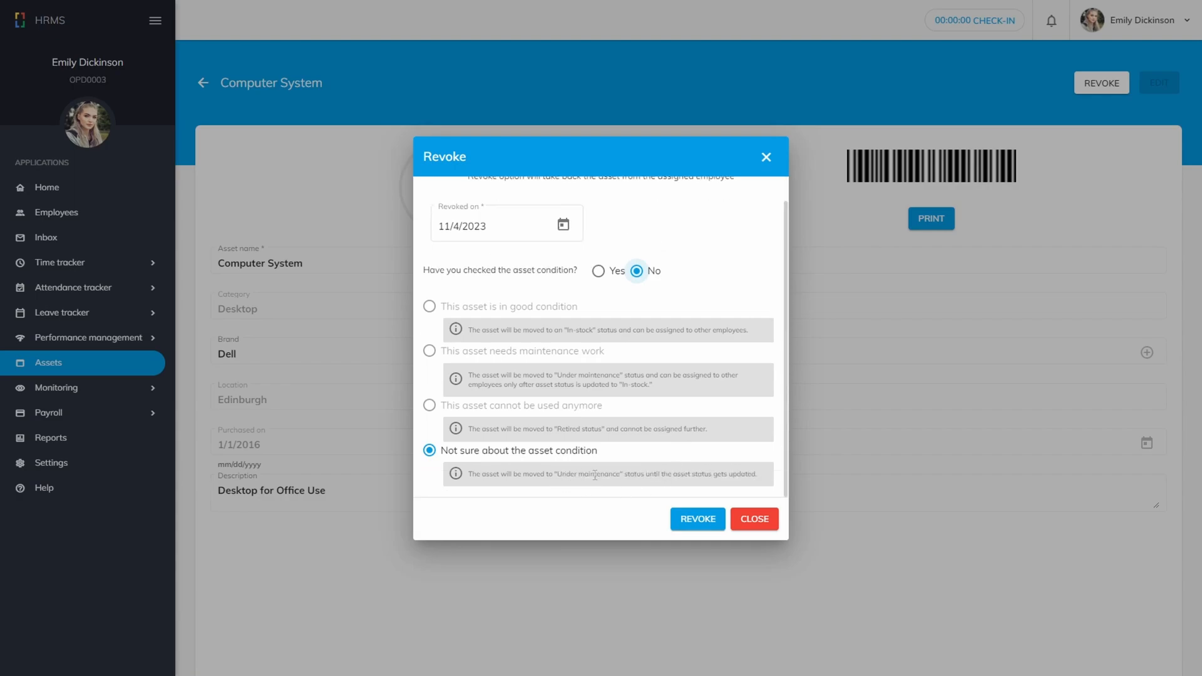
Answer Yes to the condition check and try the good condition, maintenance work, cannot be used and not sure options, examining their status notes.
left_click(599, 273)
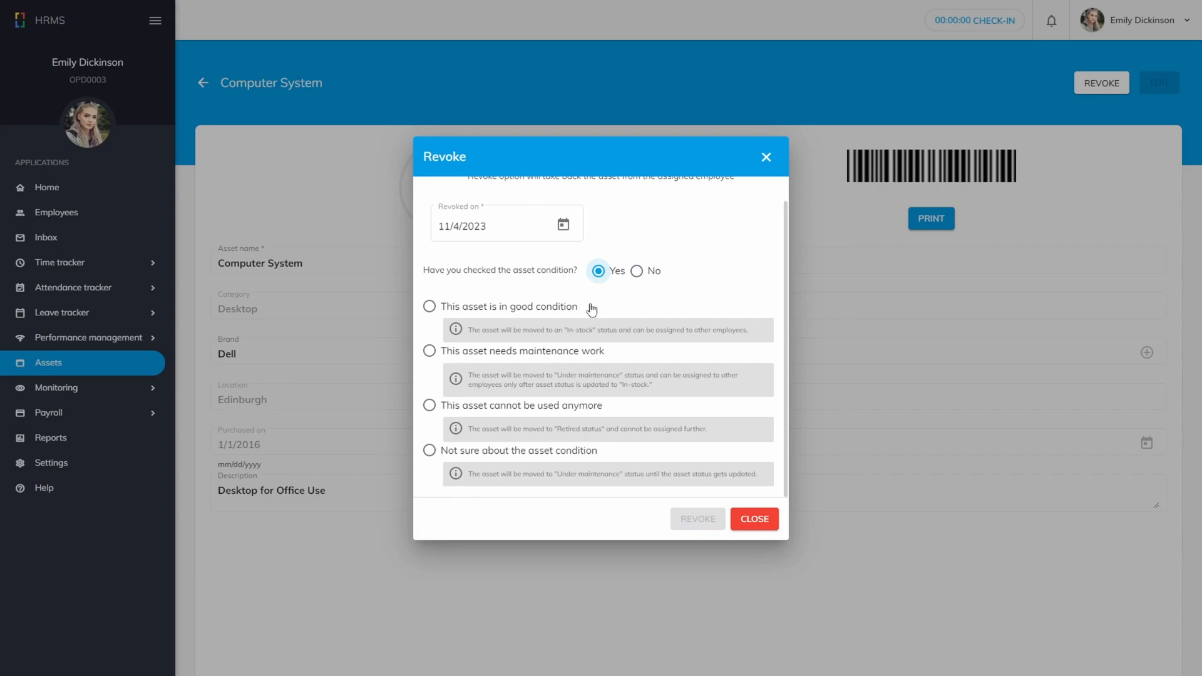
left_click(445, 309)
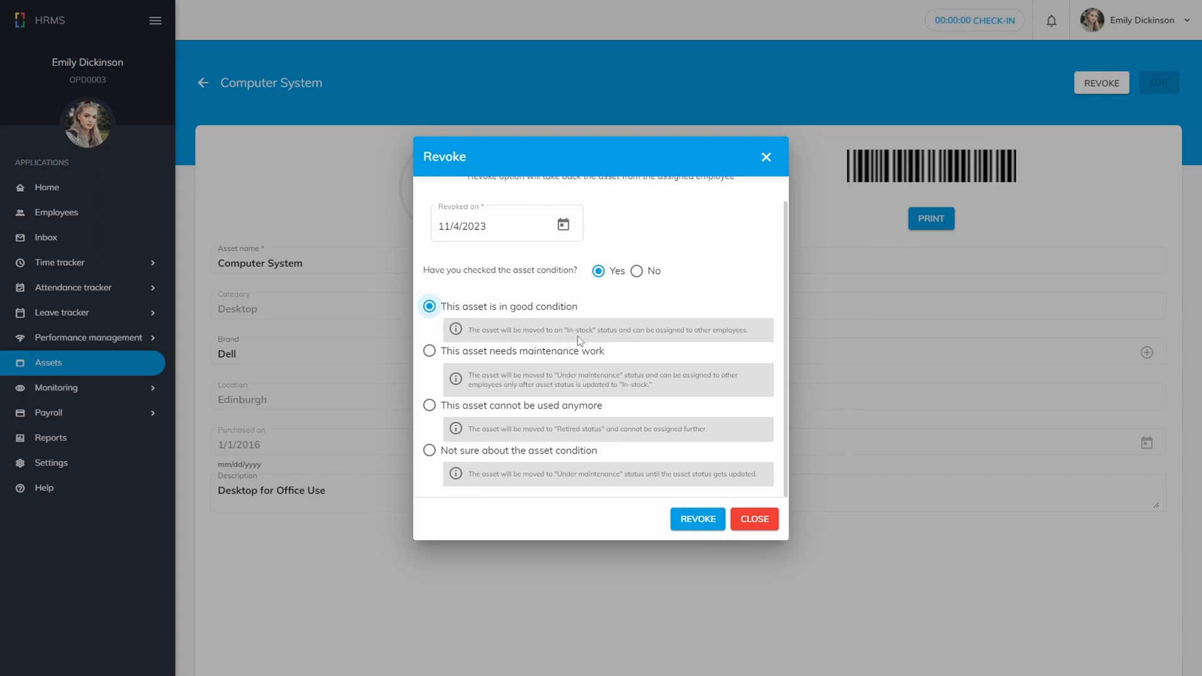
left_click_drag(567, 330, 595, 330)
left_click(481, 354)
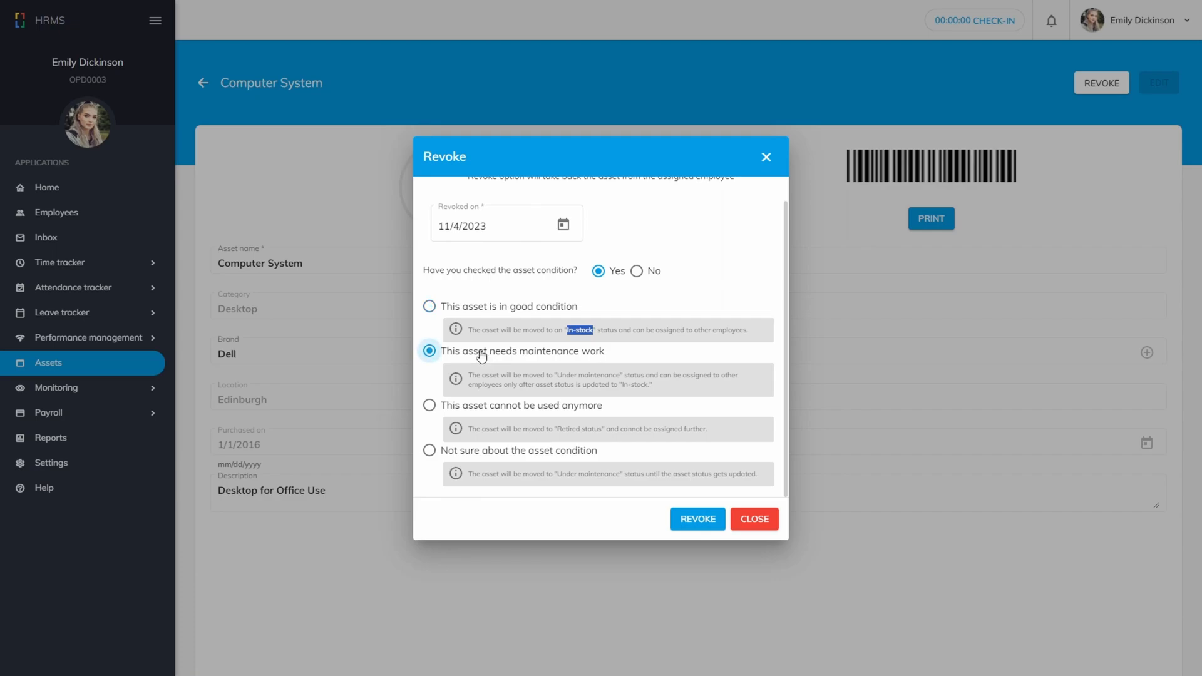
left_click(518, 360)
left_click_drag(559, 375, 618, 374)
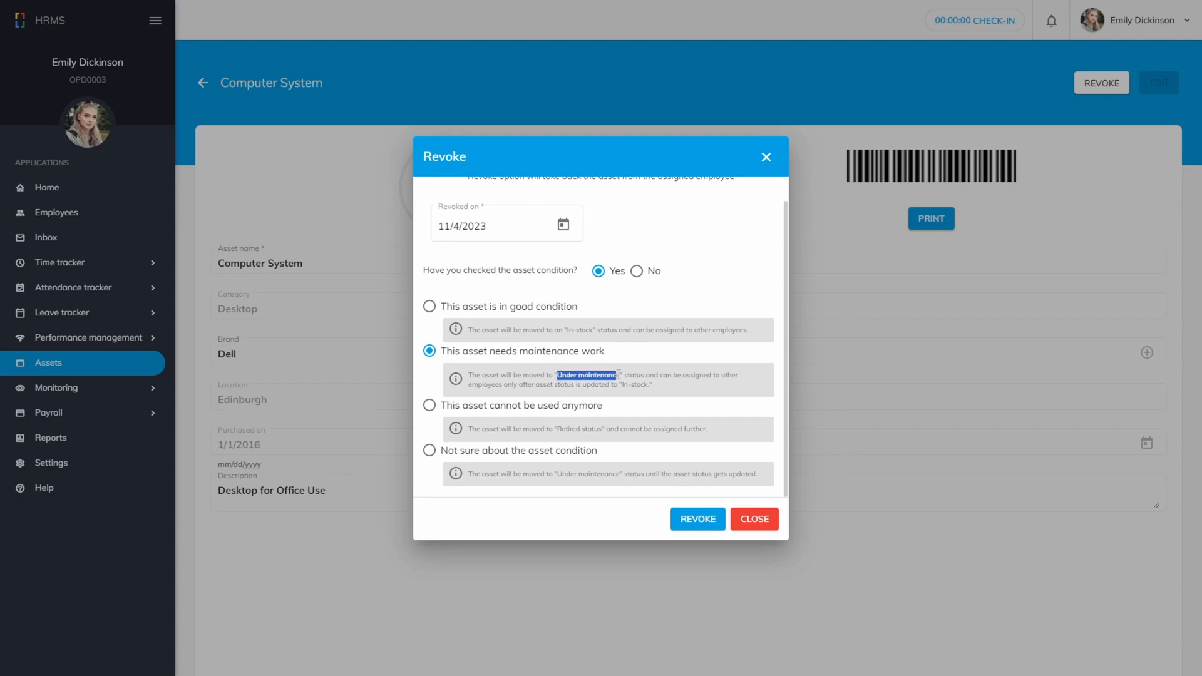
left_click(617, 386)
left_click(539, 408)
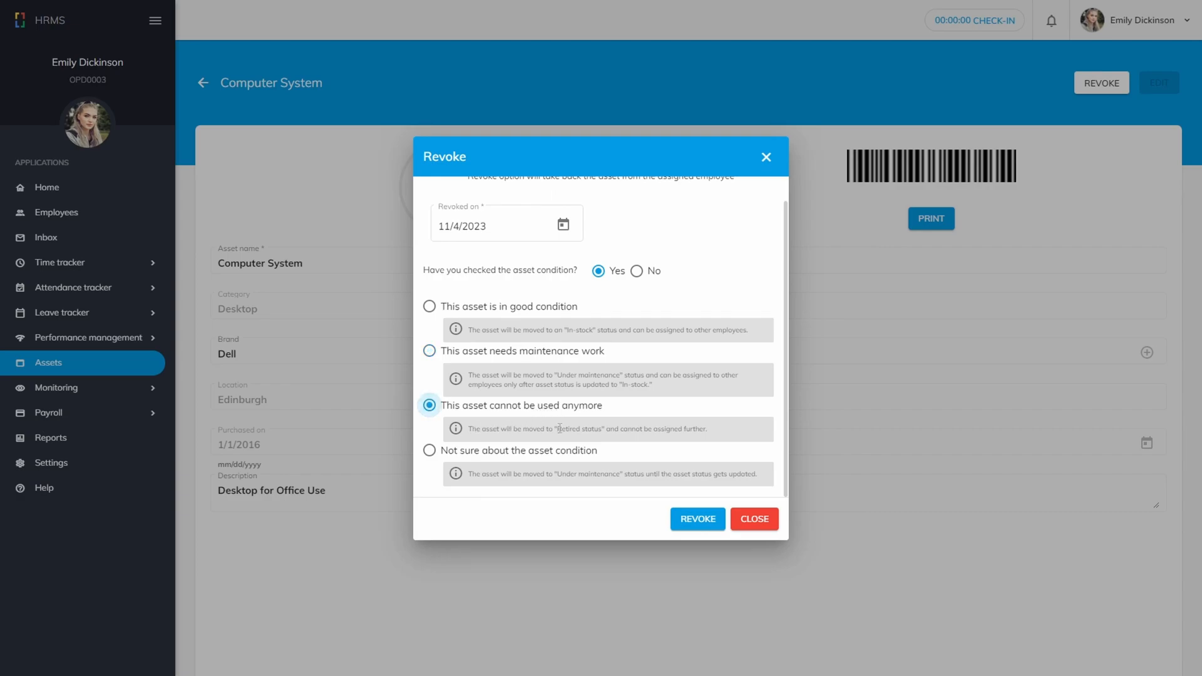
left_click_drag(556, 429, 605, 426)
left_click(549, 450)
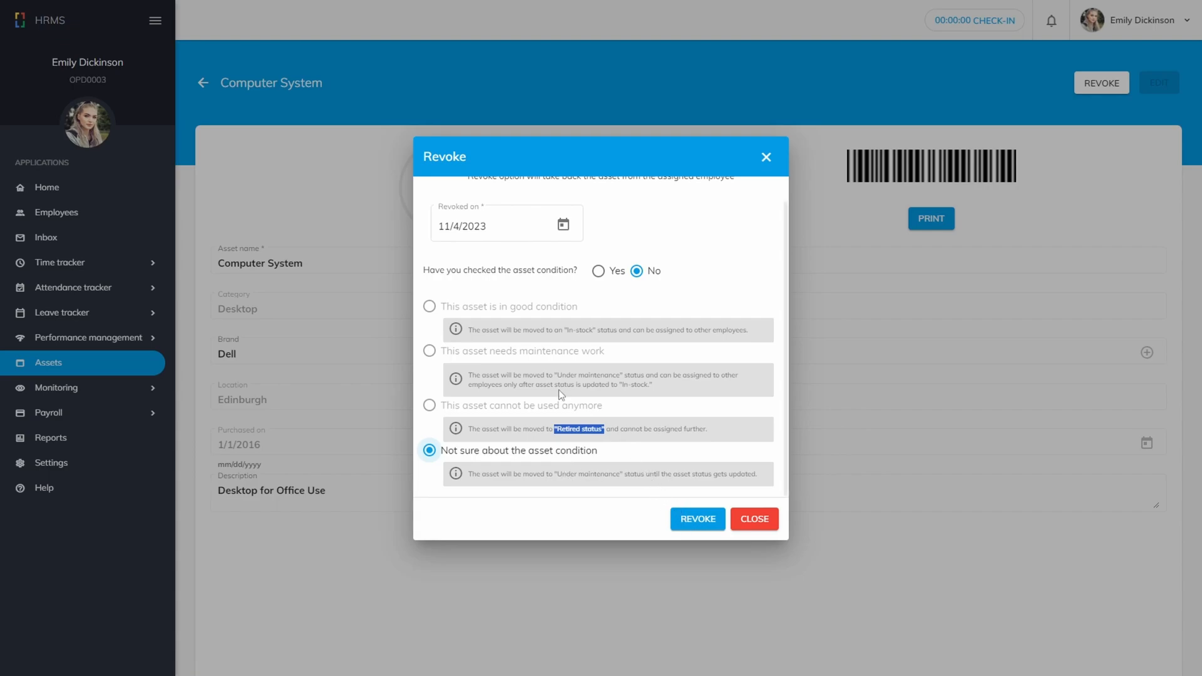
Revoke the Computer System with its condition marked as checked and "This asset is in good condition" chosen.
scroll(458, 310, "up", 1)
left_click(598, 297)
left_click(429, 332)
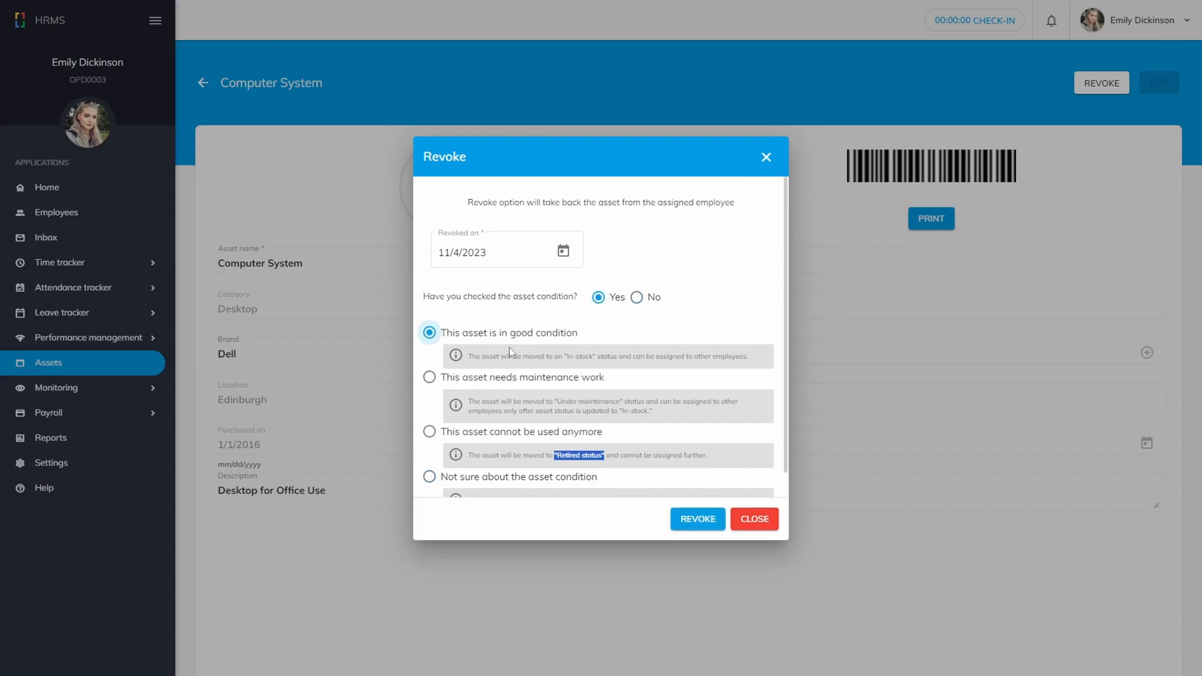
left_click(686, 519)
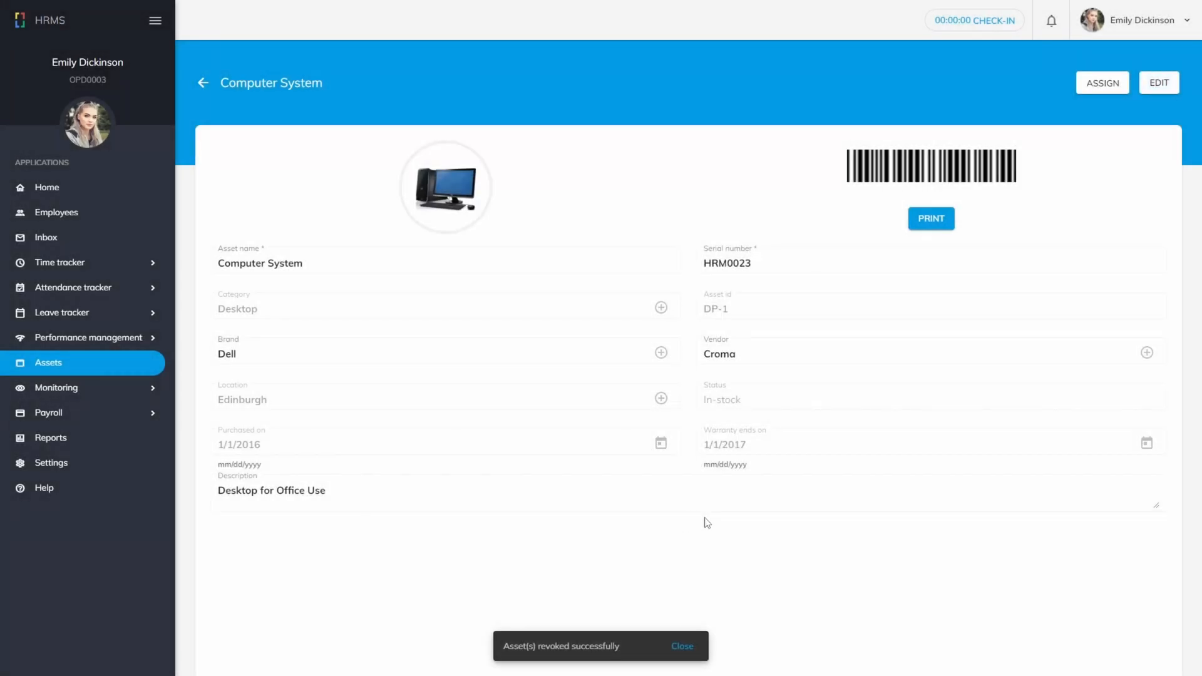
Return to the asset list and revoke Laptop 01 and Test together as checked and in good condition.
left_click(204, 83)
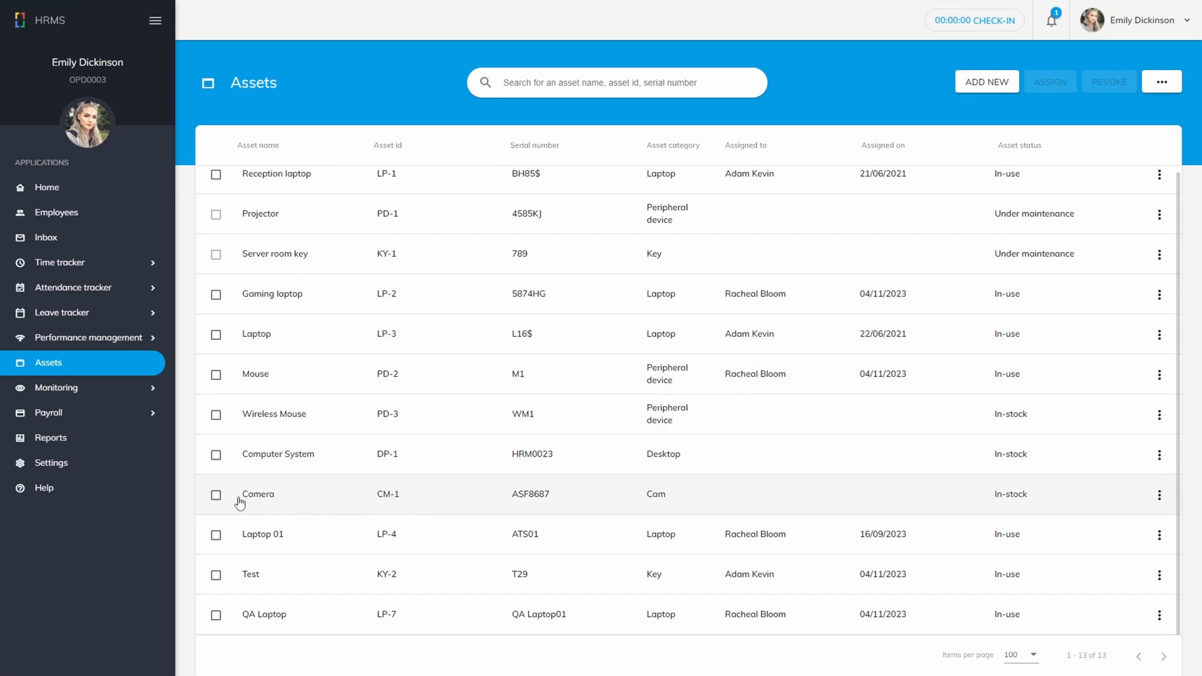
left_click(216, 535)
left_click(216, 575)
left_click(1120, 79)
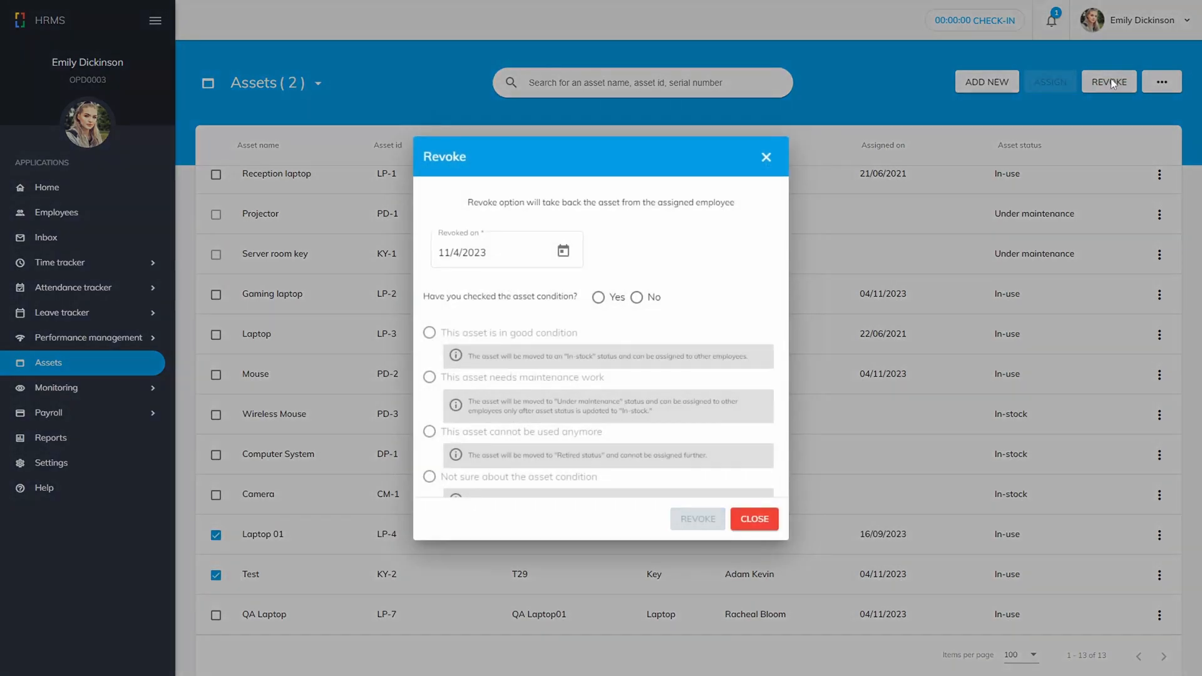
left_click(600, 297)
left_click(504, 333)
left_click(713, 524)
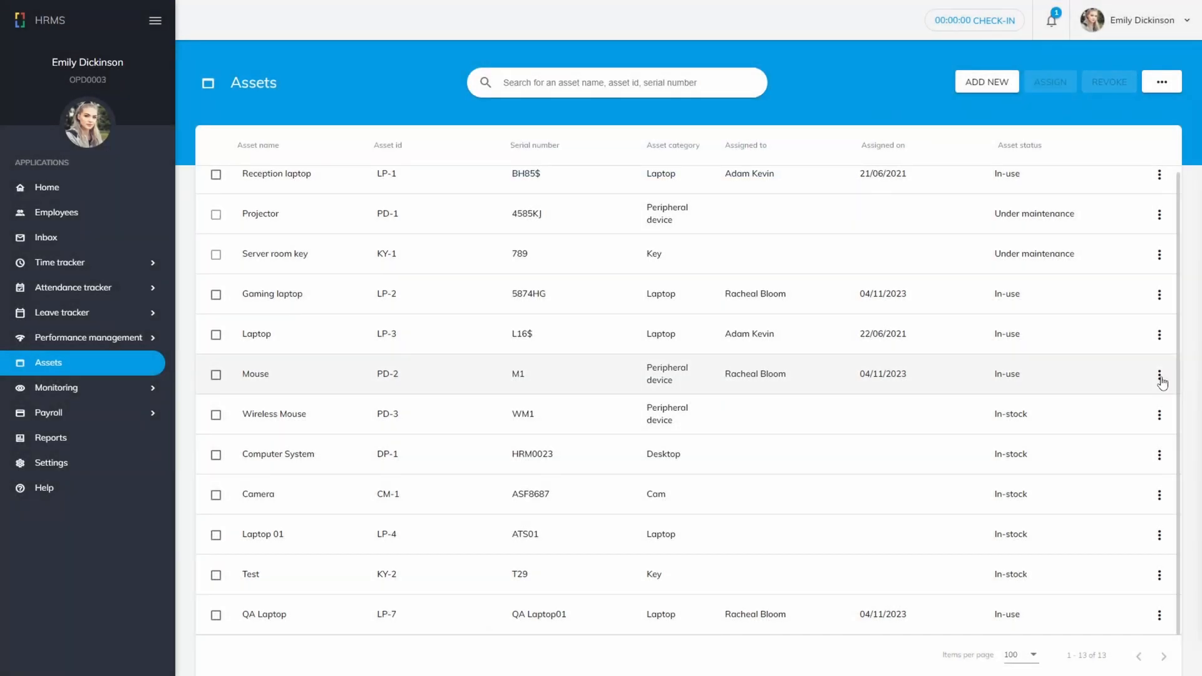
Open the assignment history of the Mouse asset.
left_click(1160, 376)
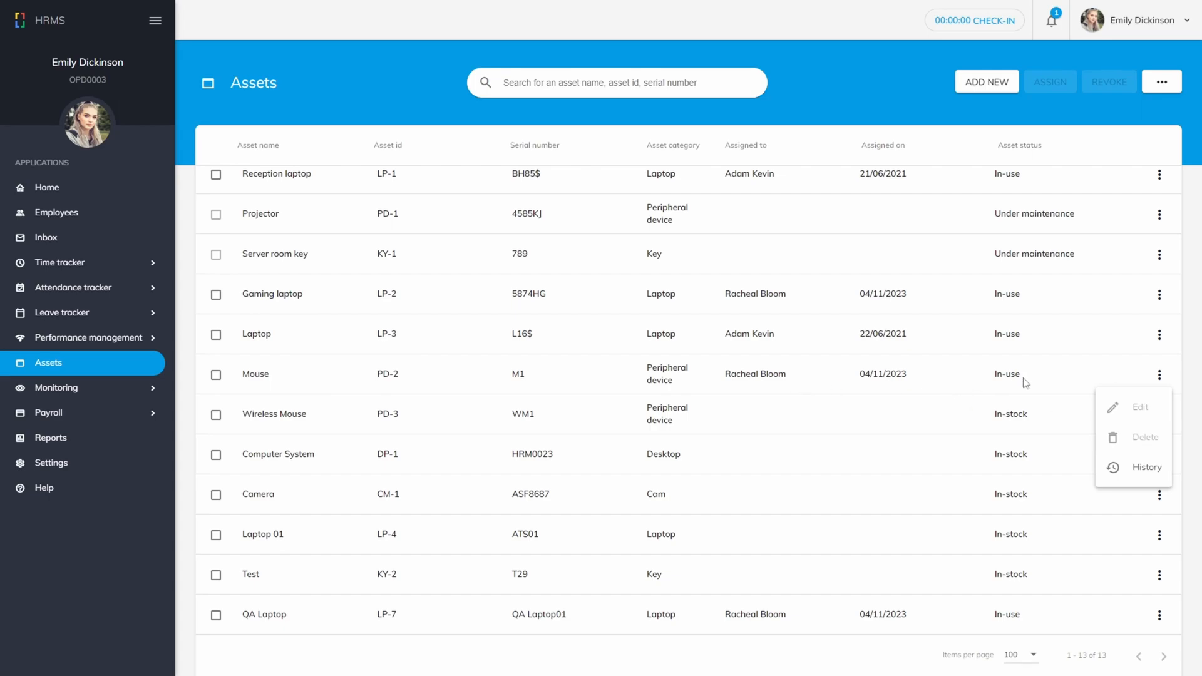
left_click(1155, 468)
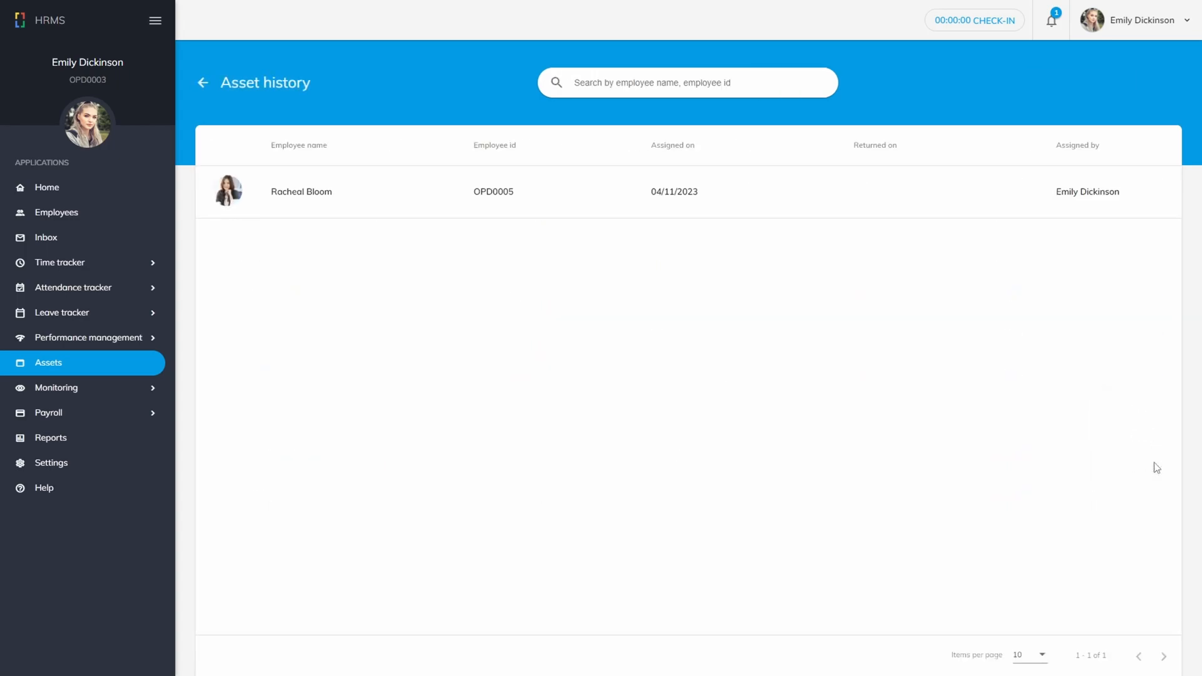